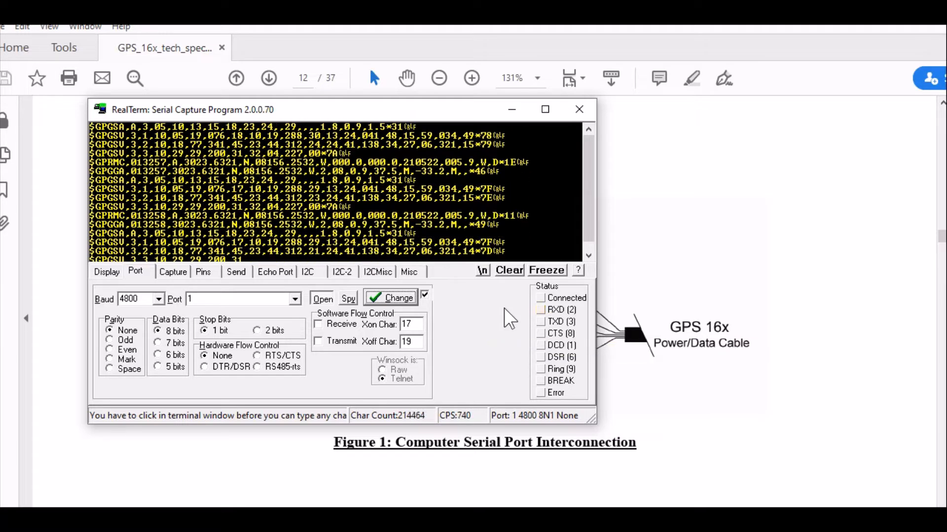
Step: Close RealTerm, put the PDF away and switch to the Garmin sensor configuration software with GPS 16x as the base model
click(580, 111)
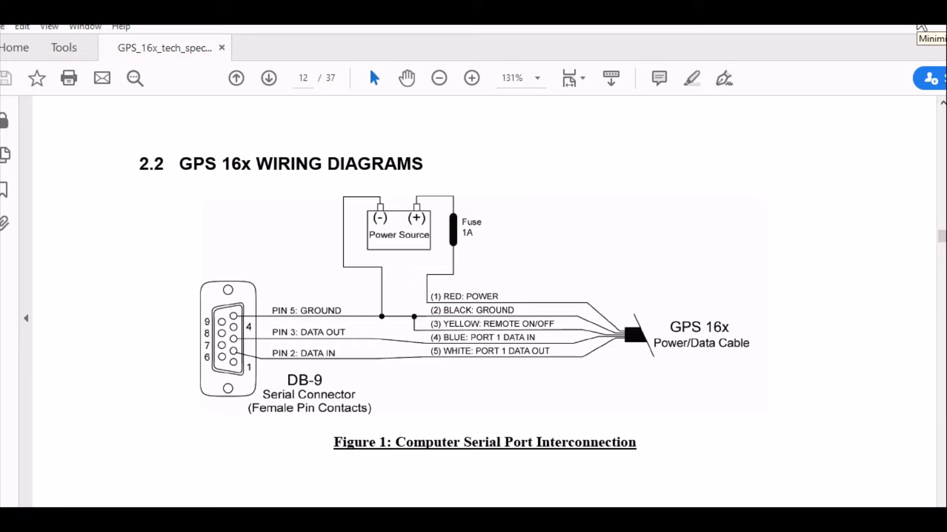
click(921, 25)
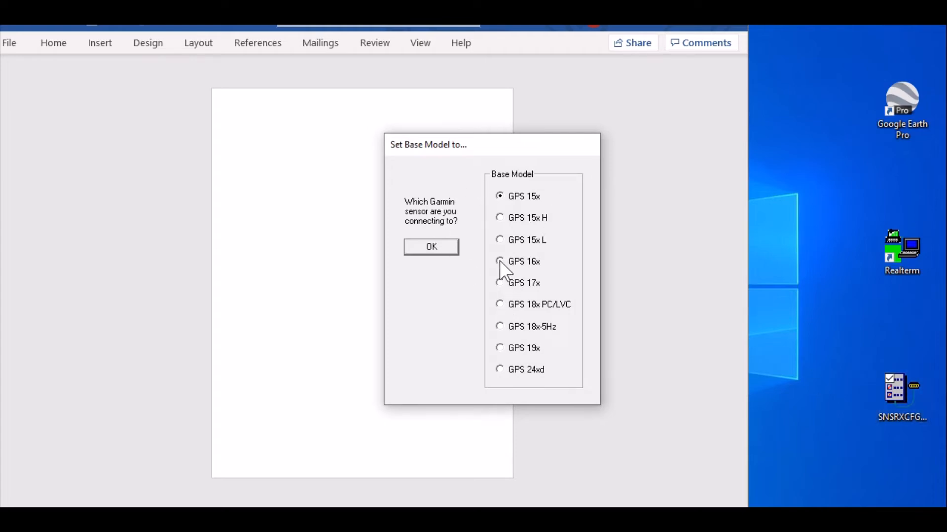
click(432, 251)
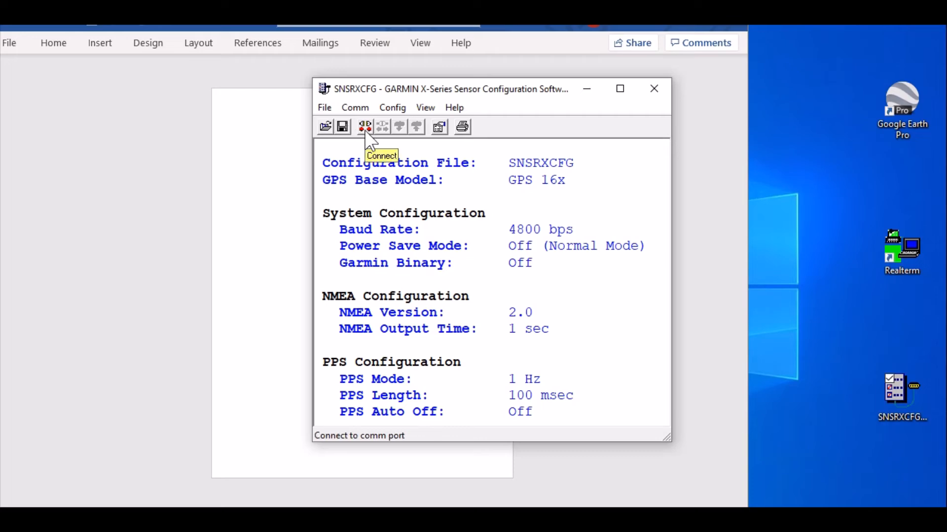
Step: Configure the communication setup to use serial port COM1 with a manual baud rate of 4800
click(356, 107)
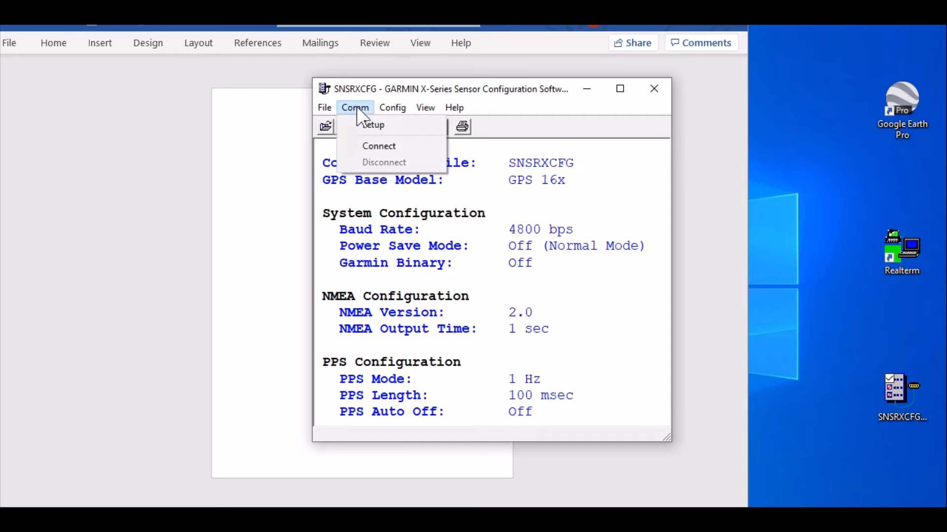
click(378, 125)
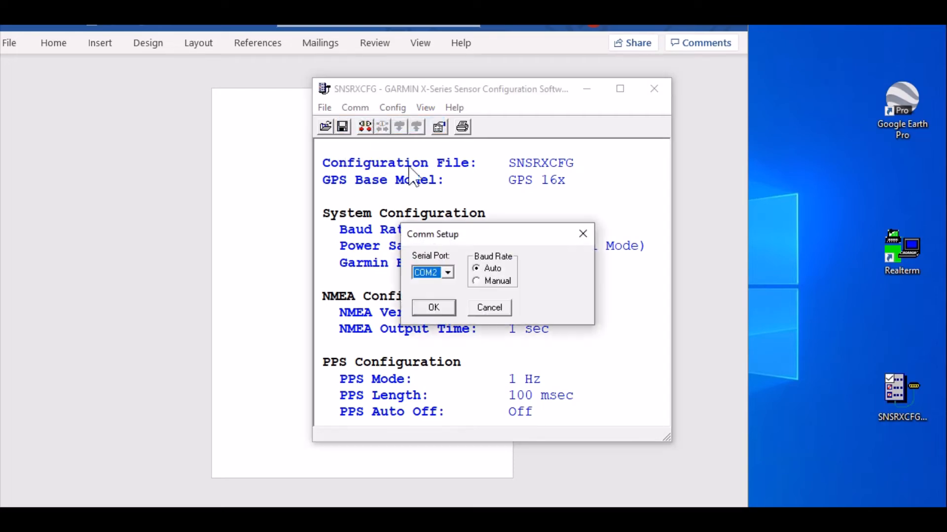
click(447, 273)
scroll(445, 283, up, 1)
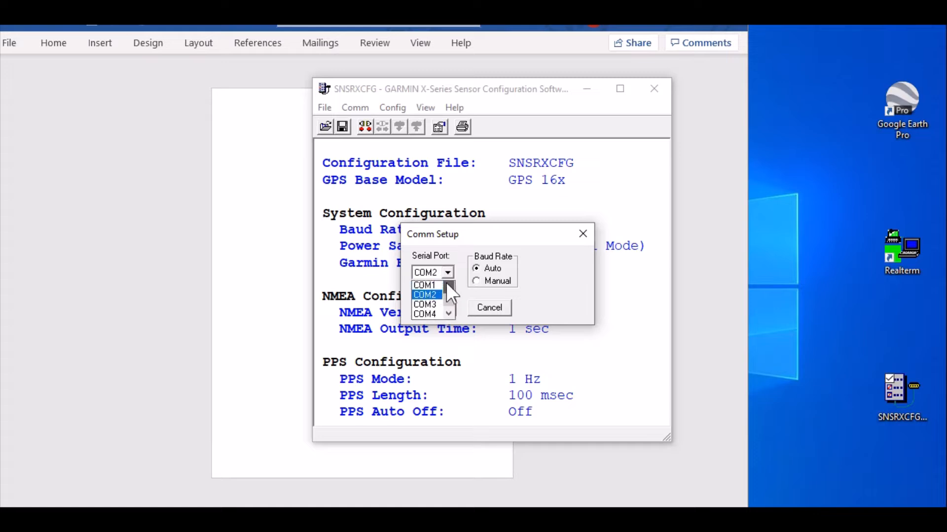
click(425, 286)
click(482, 280)
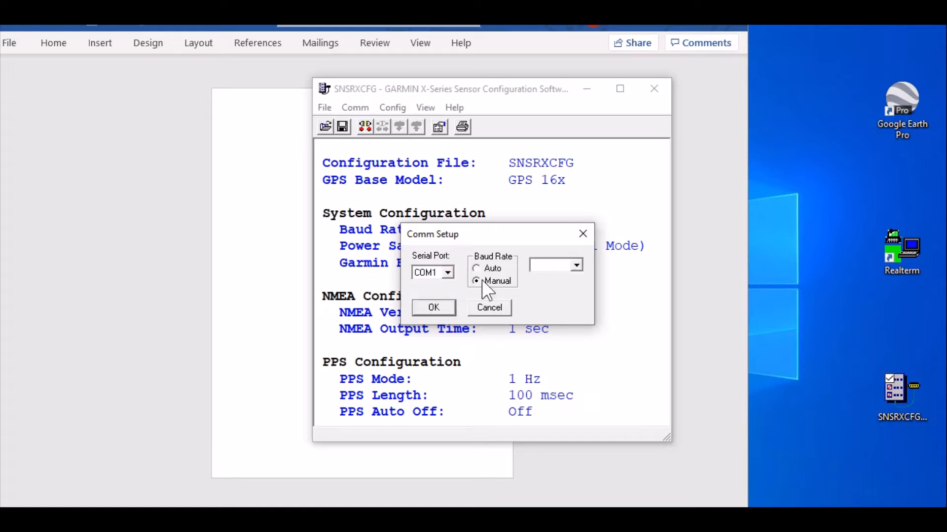
click(540, 265)
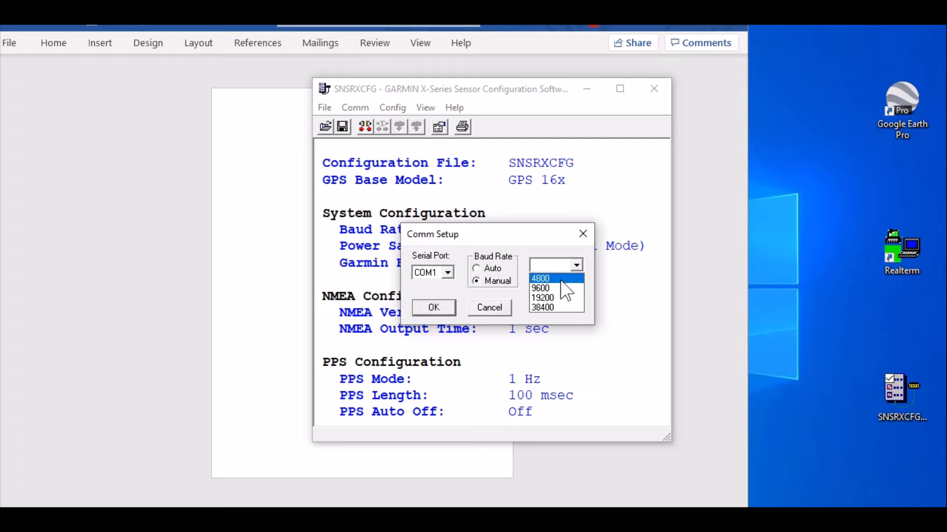
click(542, 279)
click(415, 308)
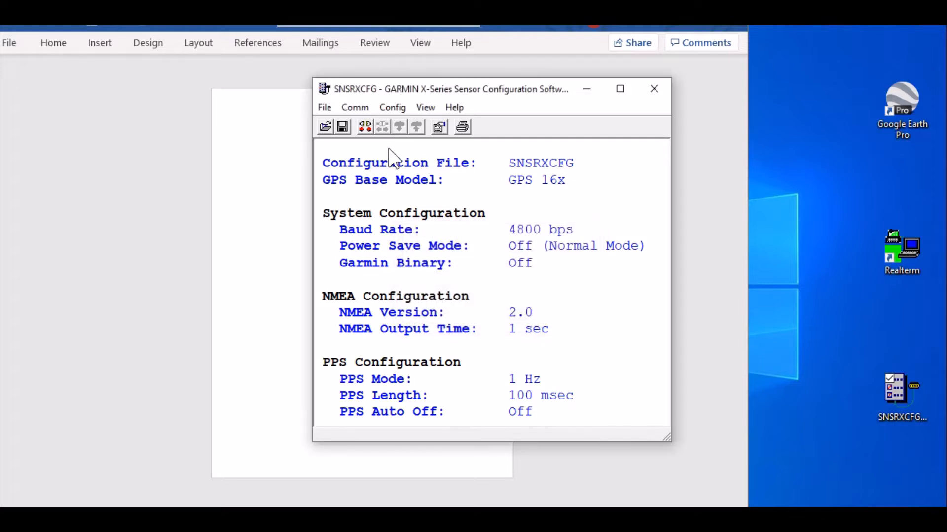
Step: Connect to the GPS sensor and widen the configuration window until the selected sentences list shows
click(363, 127)
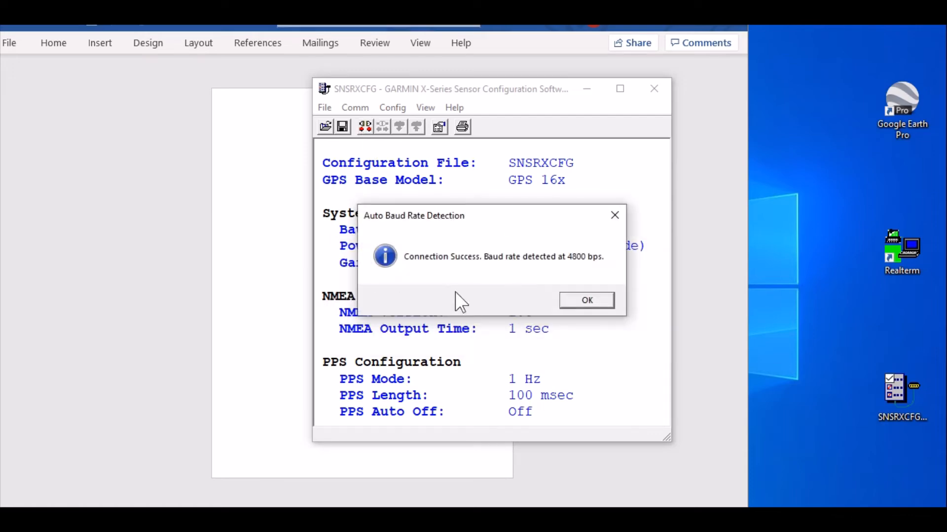
click(590, 301)
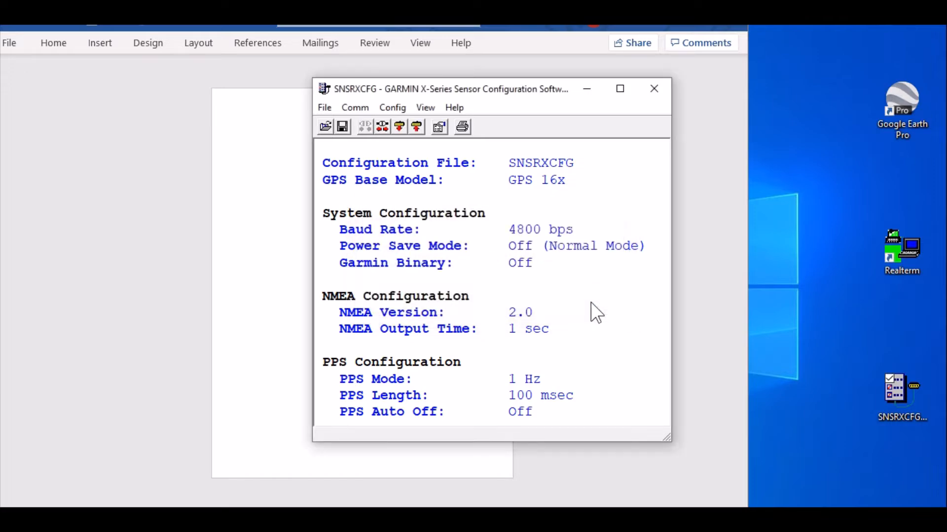
click(620, 89)
drag(671, 184, 904, 219)
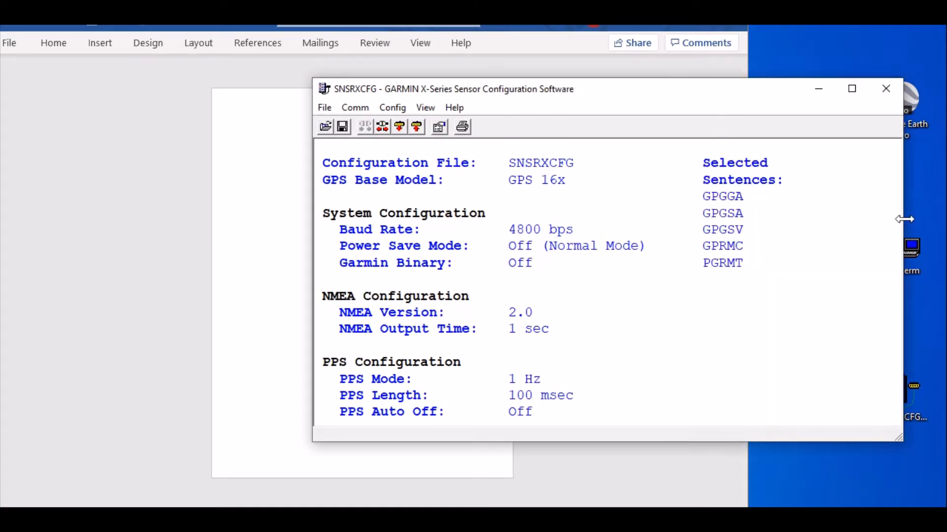
Step: Get the current configuration from the GPS sensor without saving changes to SNSRXCFG
click(399, 126)
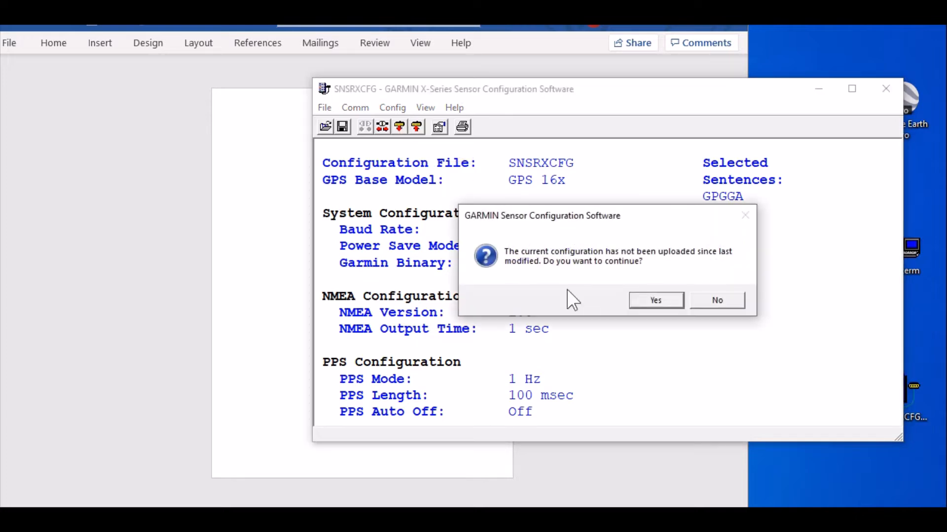
click(647, 296)
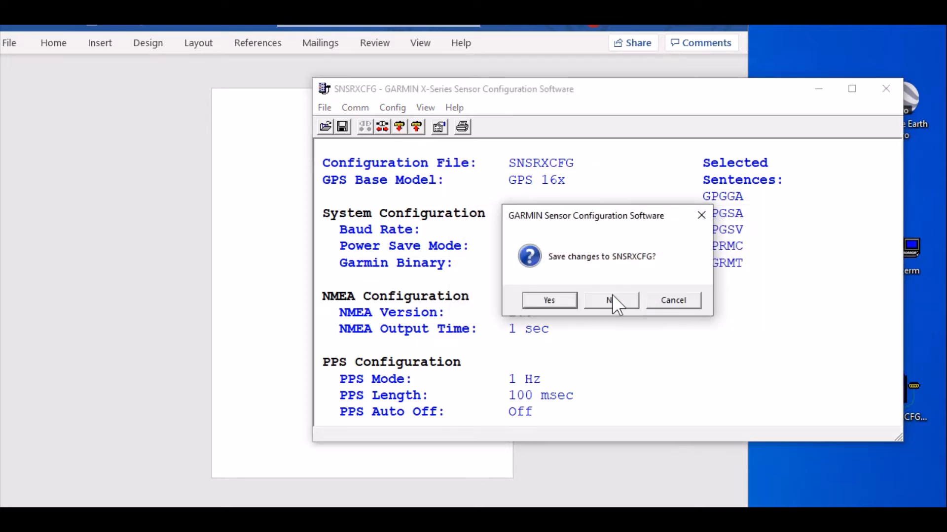
click(601, 303)
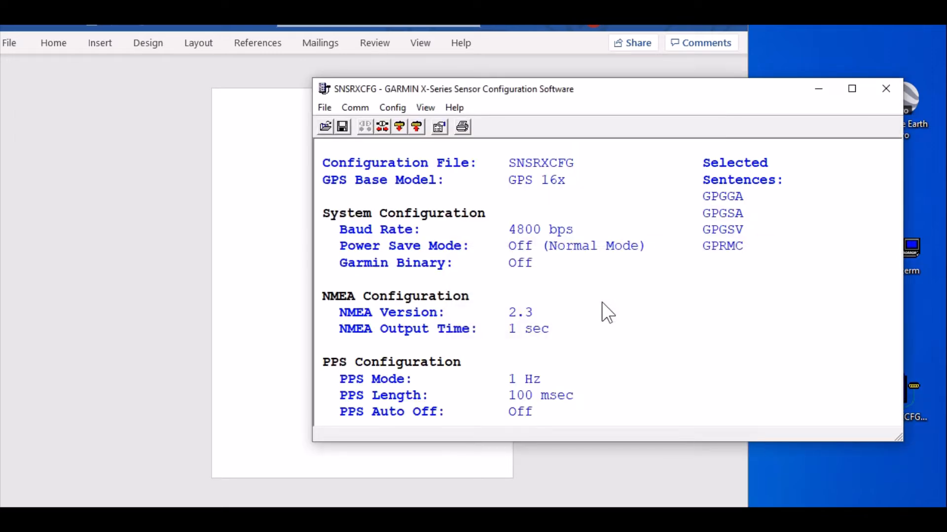
Step: Enable Garmin Binary Output in the sensor configuration and accept the settings
click(424, 107)
mouse_move(392, 108)
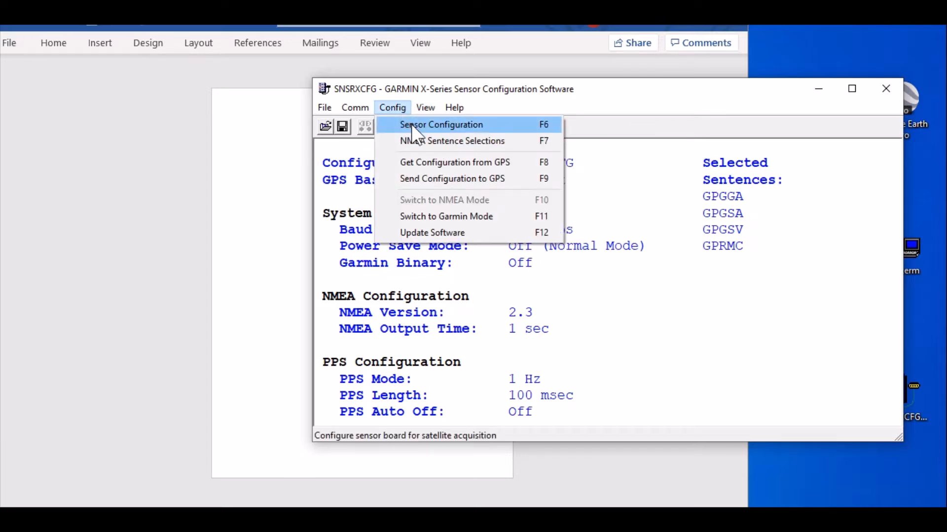
click(411, 125)
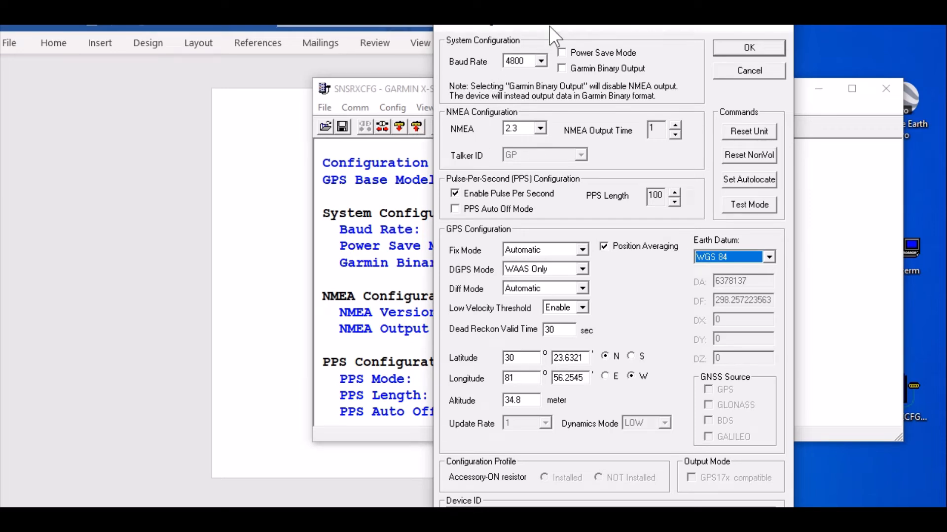
drag(568, 18, 565, 53)
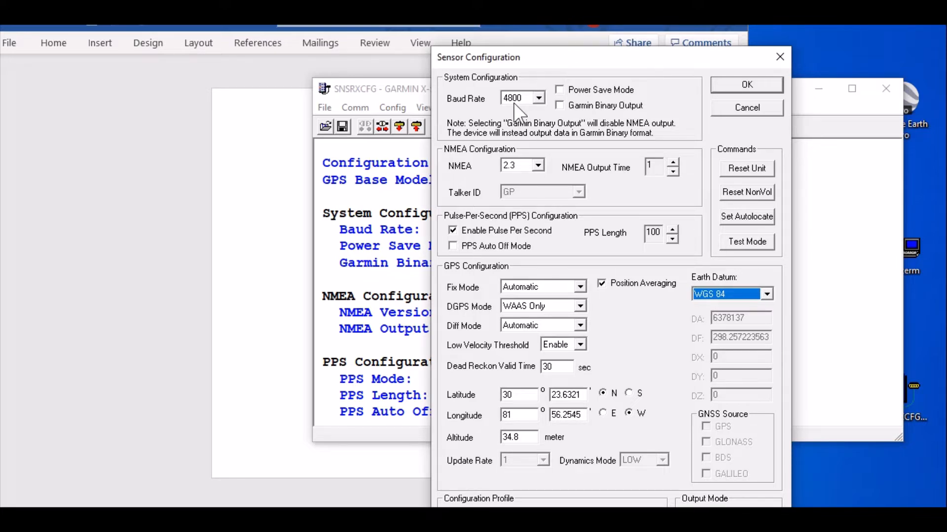
click(560, 107)
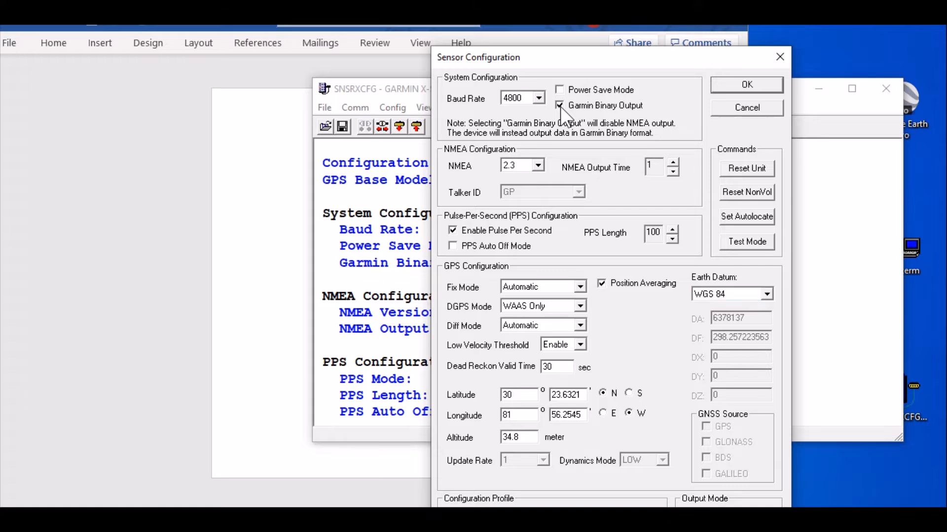
click(723, 78)
click(731, 93)
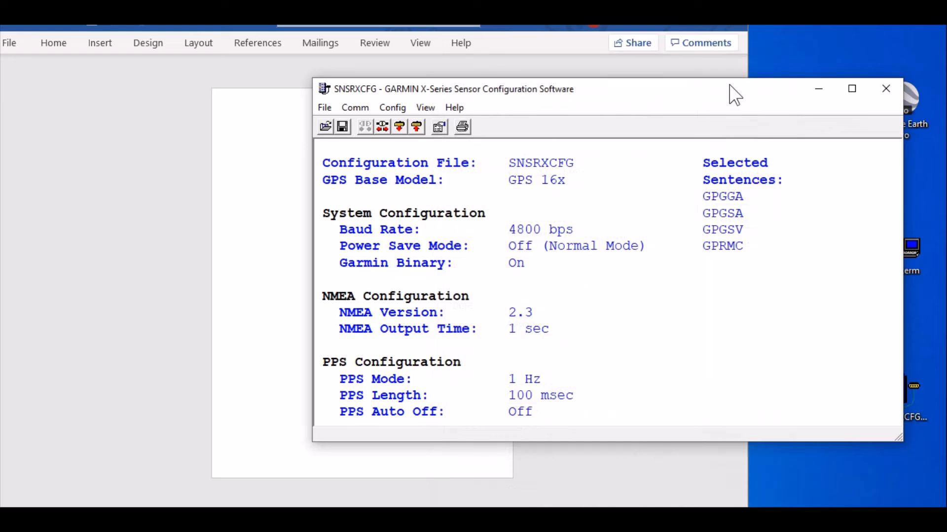
Step: Send the modified configuration to the GPS sensor and disconnect from the comm port
click(418, 132)
click(385, 131)
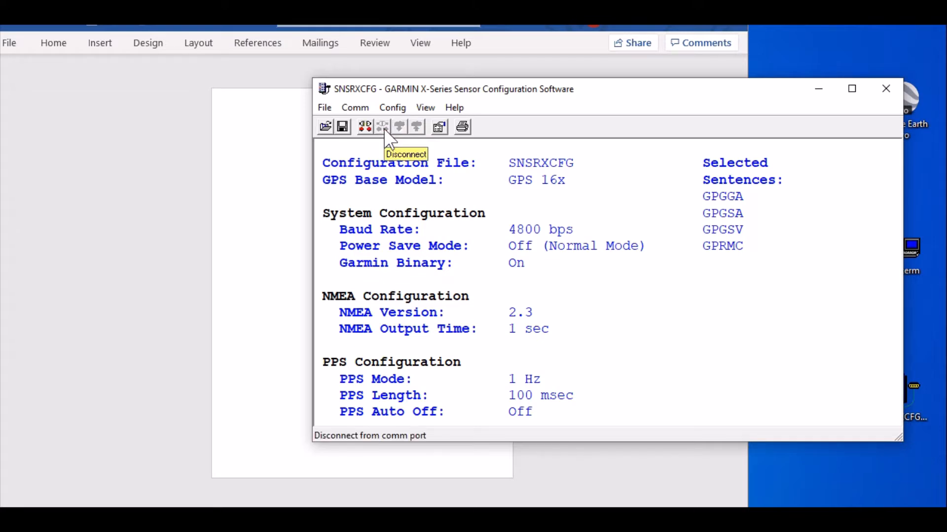
Step: Confirm the communication setup as COM1 at manual 4800 baud and switch the sensor to Garmin mode
click(358, 107)
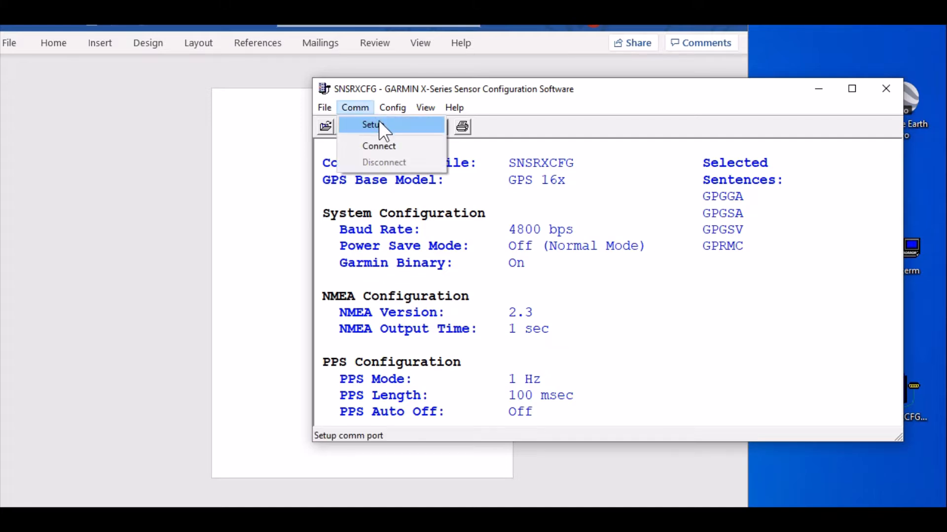
click(380, 124)
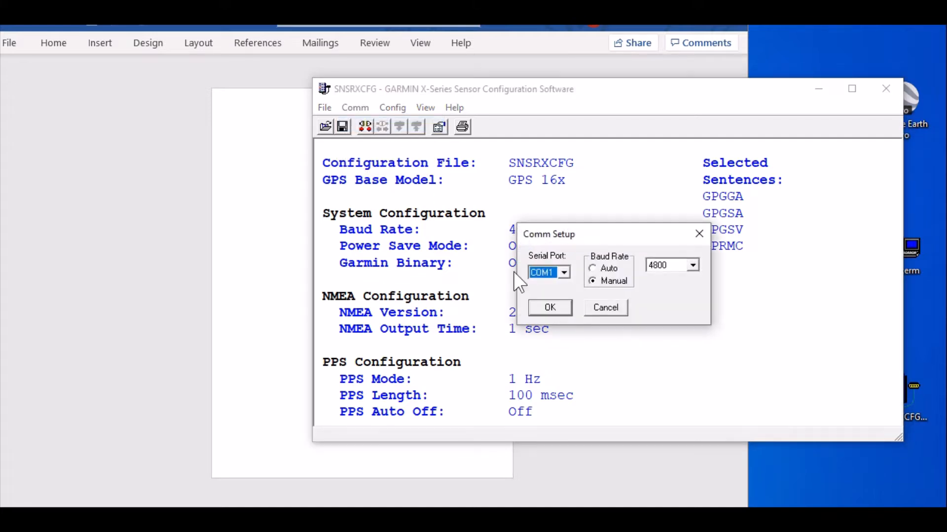
click(543, 310)
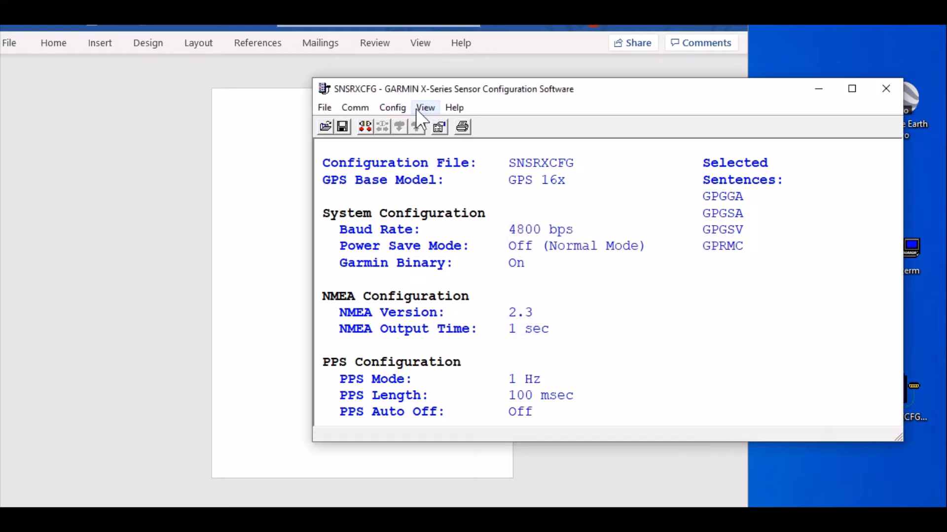
click(397, 105)
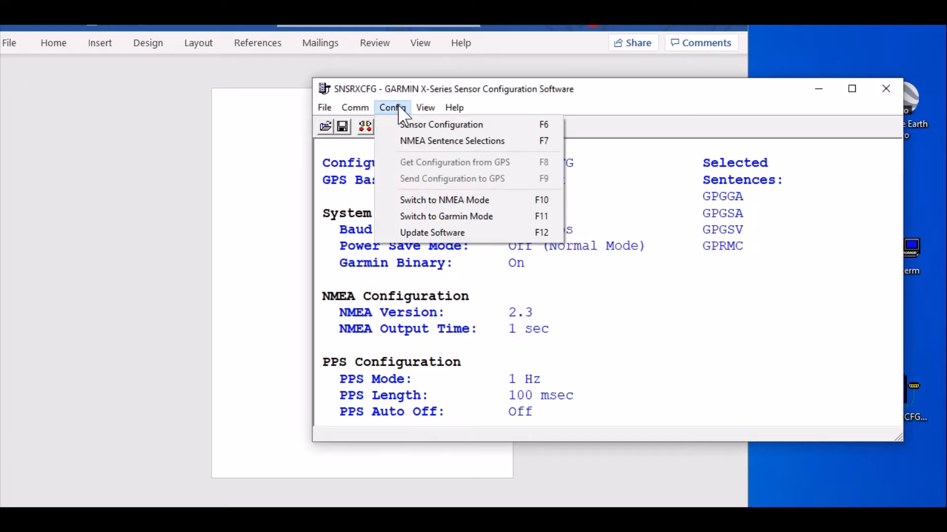
click(485, 216)
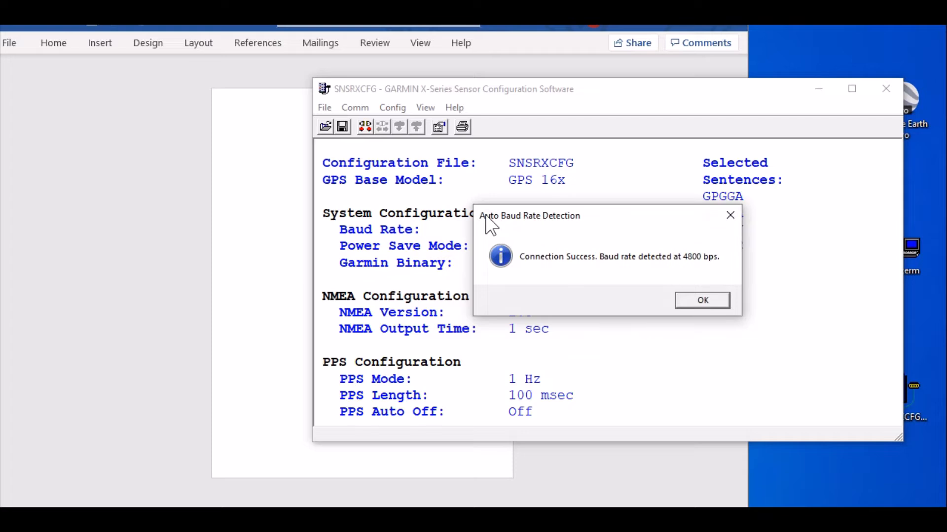
click(707, 303)
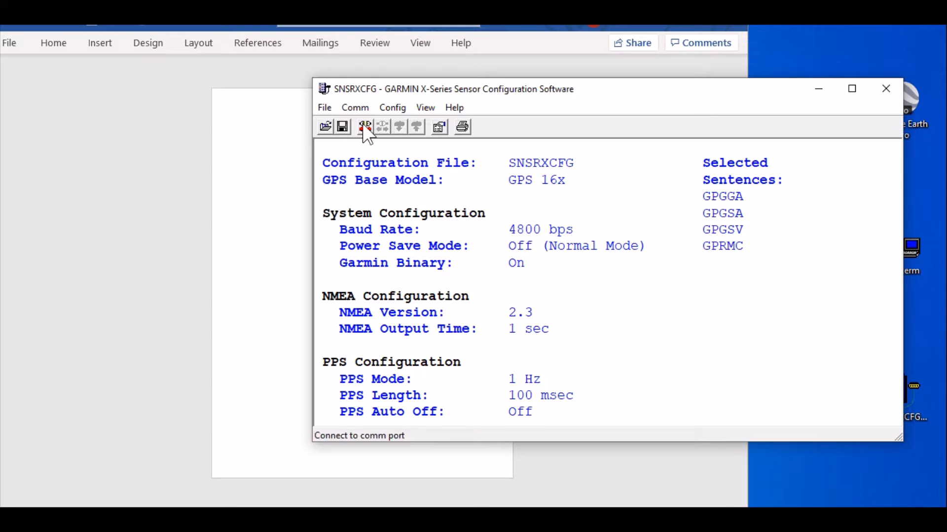
Step: Close the sensor configuration software without saving changes to SNSRXCFG and open RealTerm
click(886, 90)
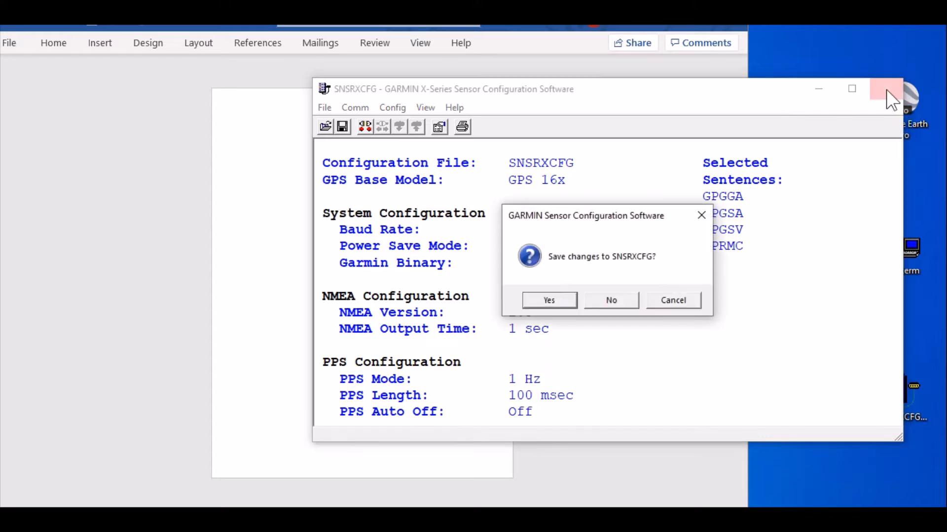
click(610, 299)
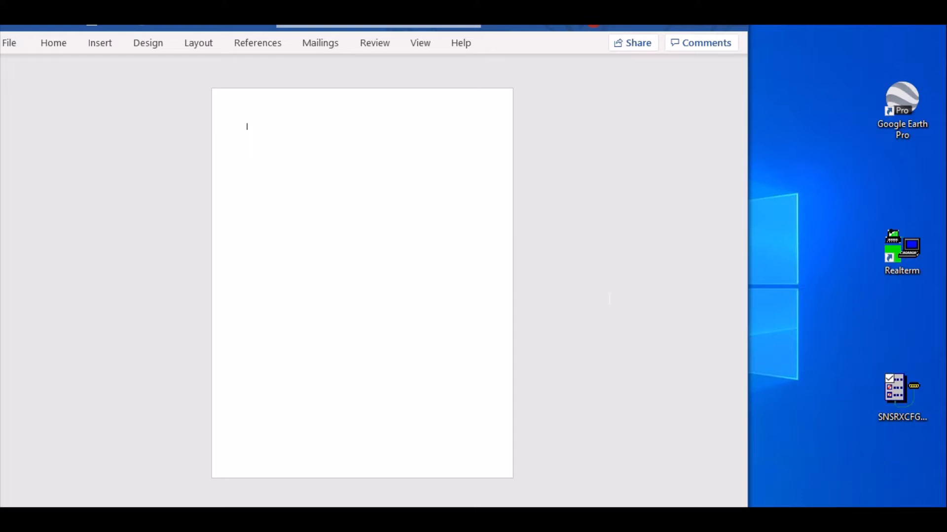
double_click(885, 249)
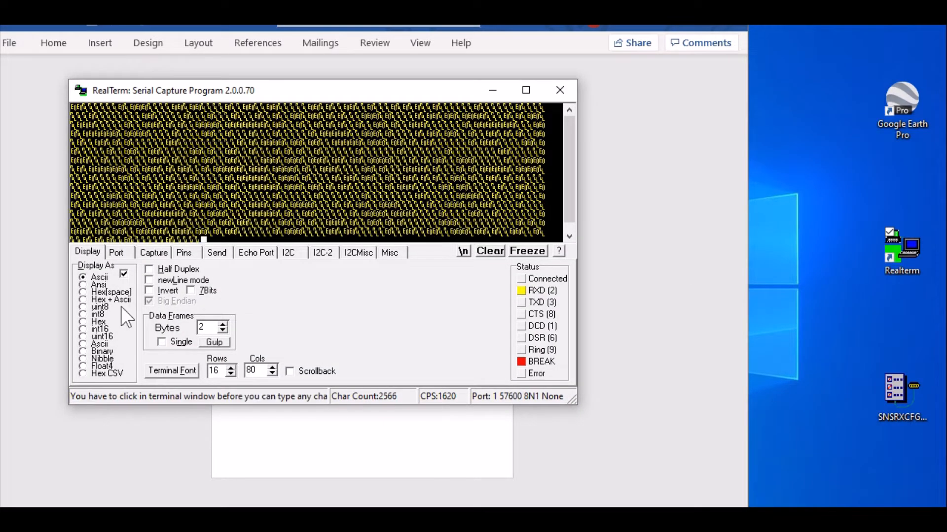
Step: Set the baud rate of serial port 1 to 9600 and apply the port change
click(115, 252)
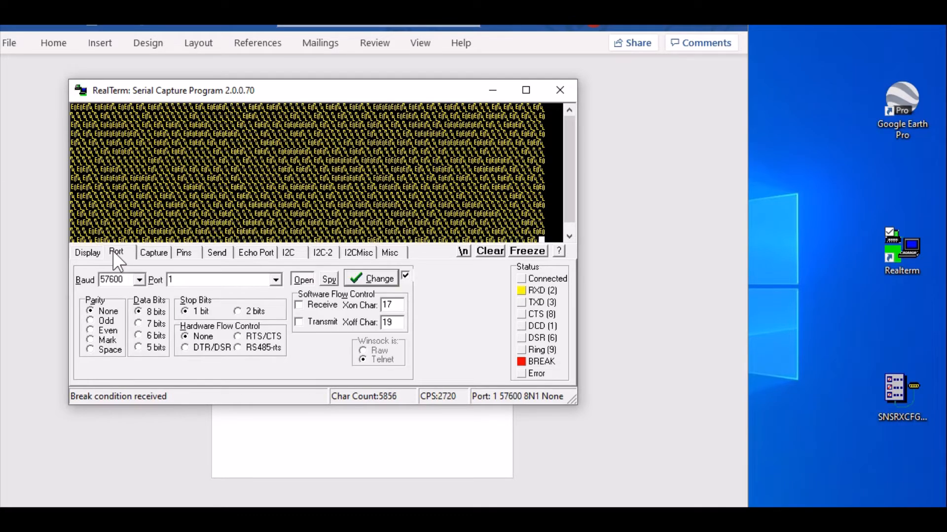
click(138, 279)
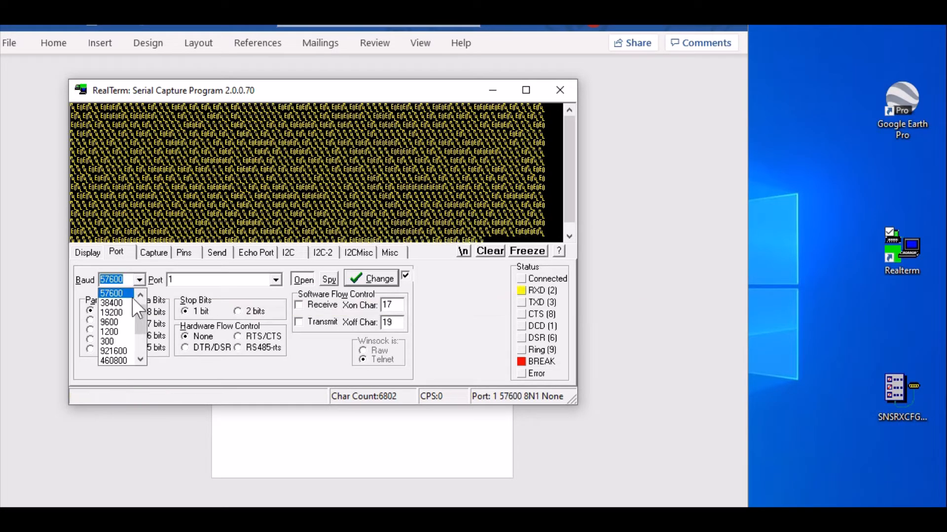
click(120, 323)
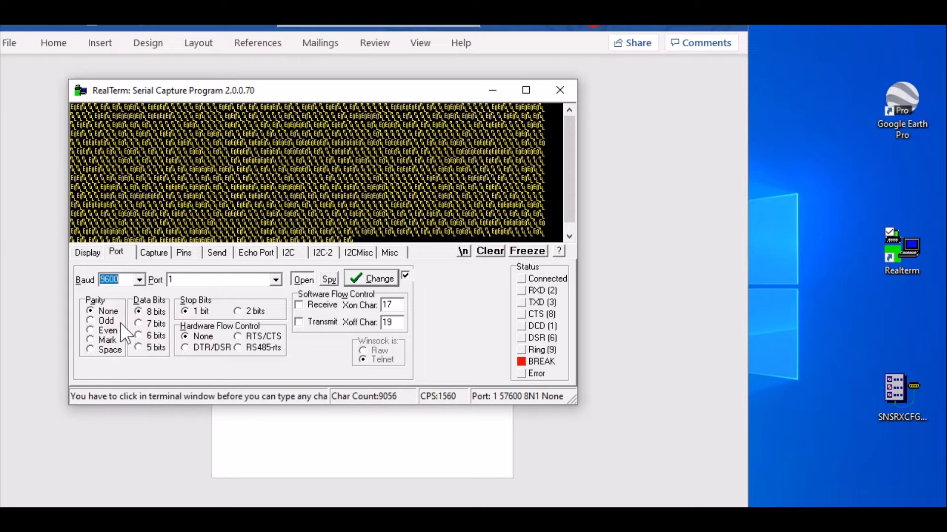
click(372, 279)
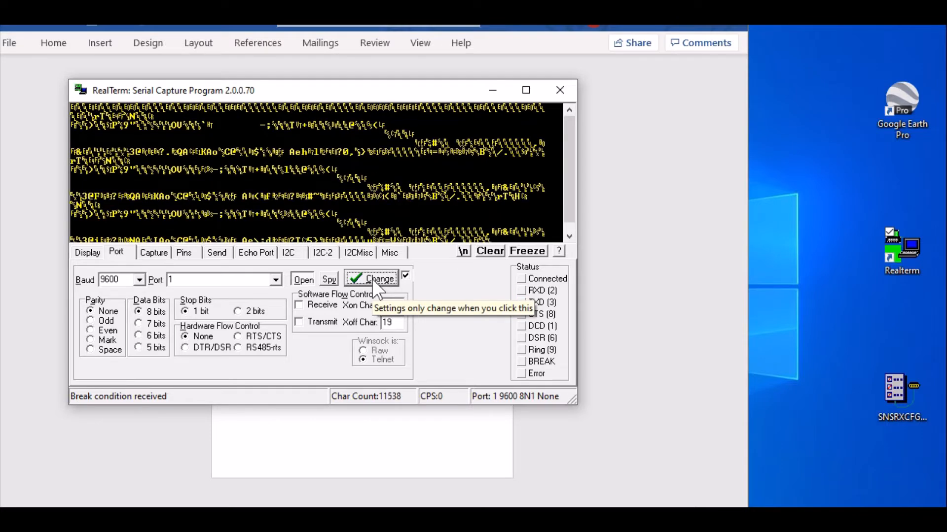
Step: Display the incoming serial data in binary format and return to the port settings
click(87, 254)
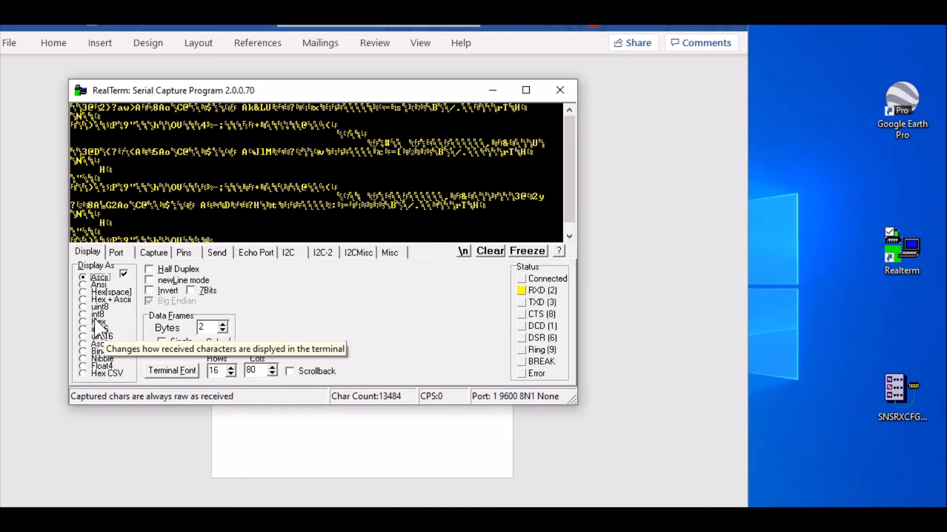
click(83, 350)
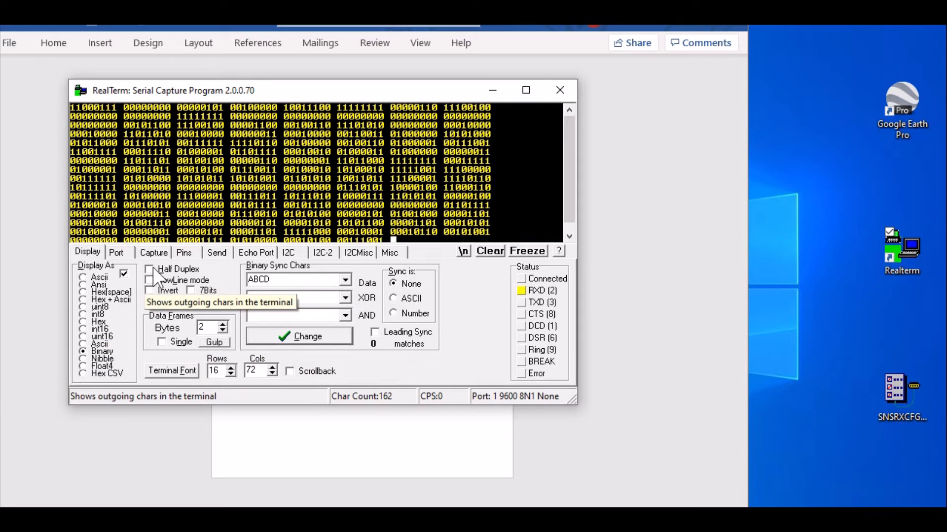
click(118, 252)
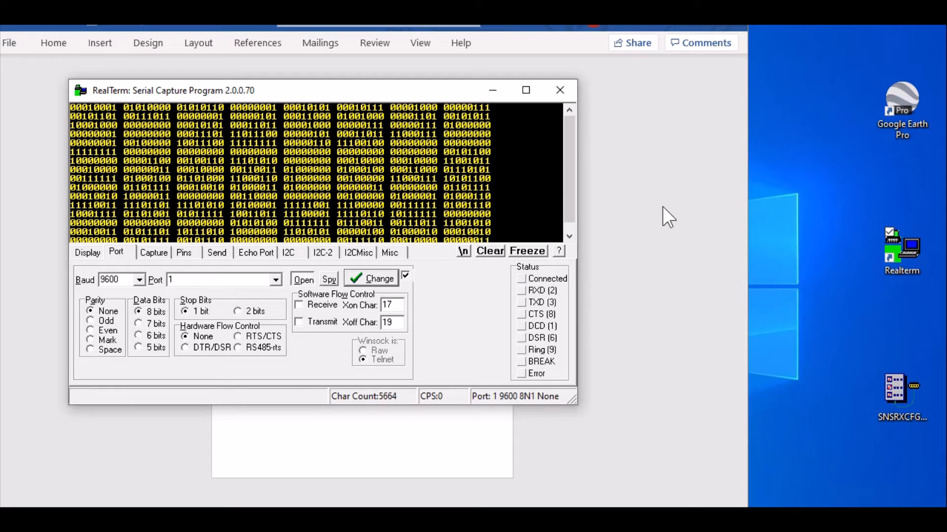
Step: Close RealTerm, open Google Earth Pro and dismiss its connection messages
click(560, 91)
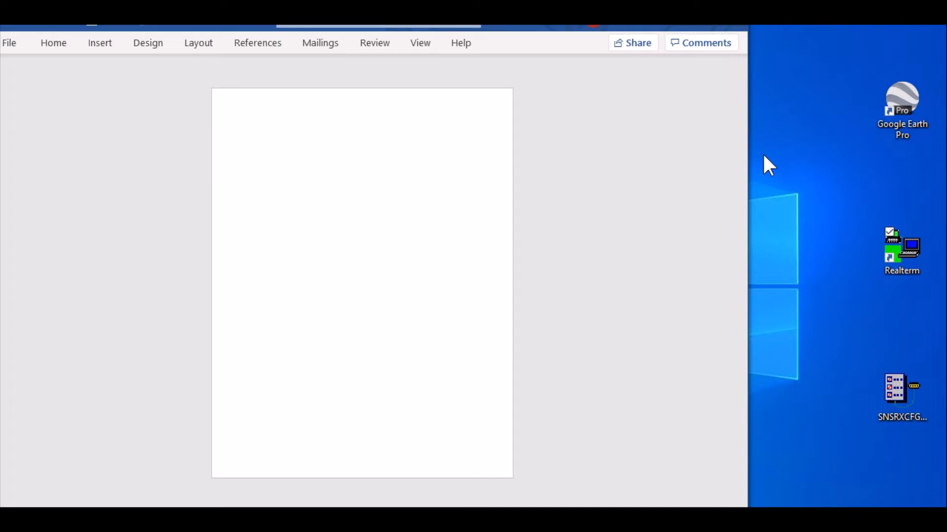
double_click(893, 101)
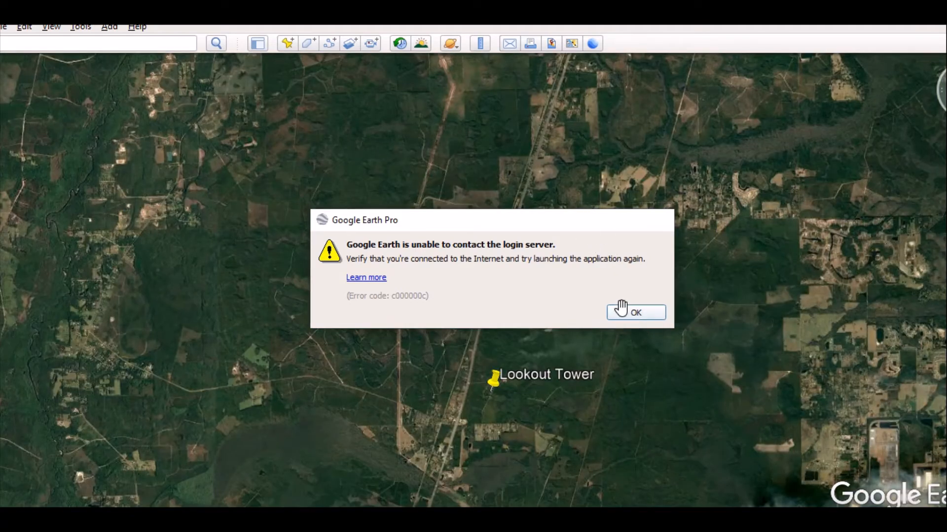
click(623, 312)
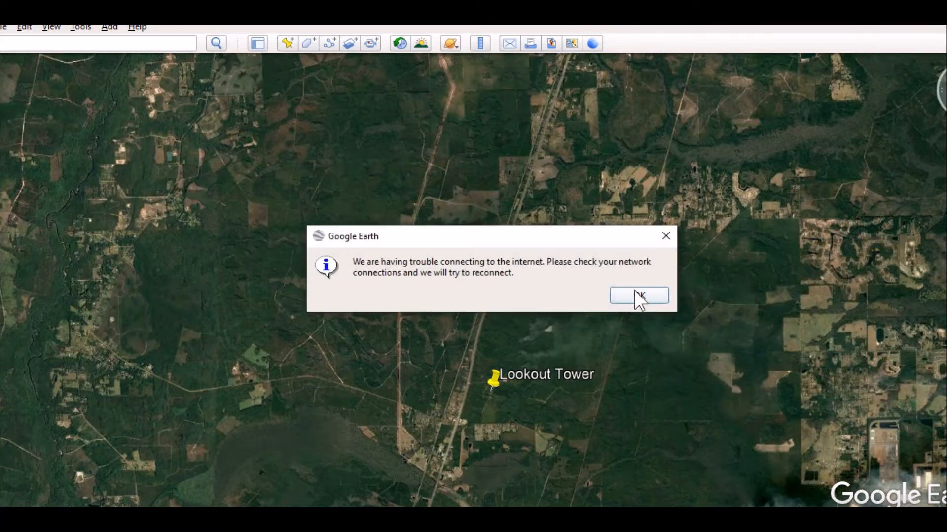
click(635, 291)
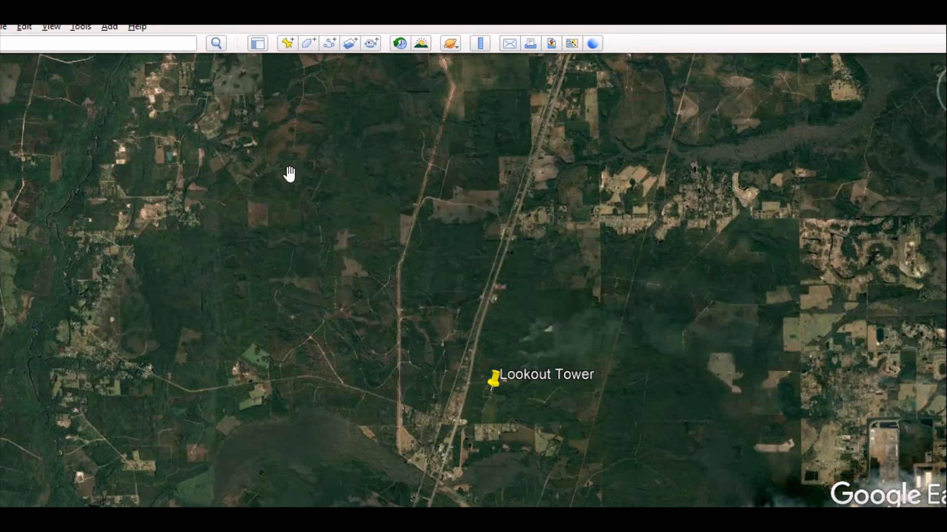
Step: Start real-time GPS tracking using Garmin PVT, track point import limit 1, polling interval 5 seconds and automatic path following, keeping the map unobstructed
click(79, 27)
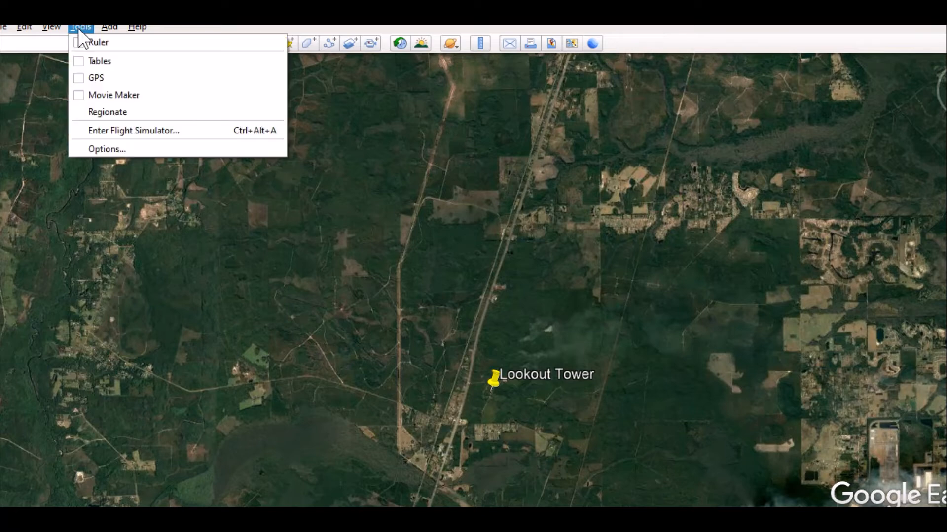
click(95, 79)
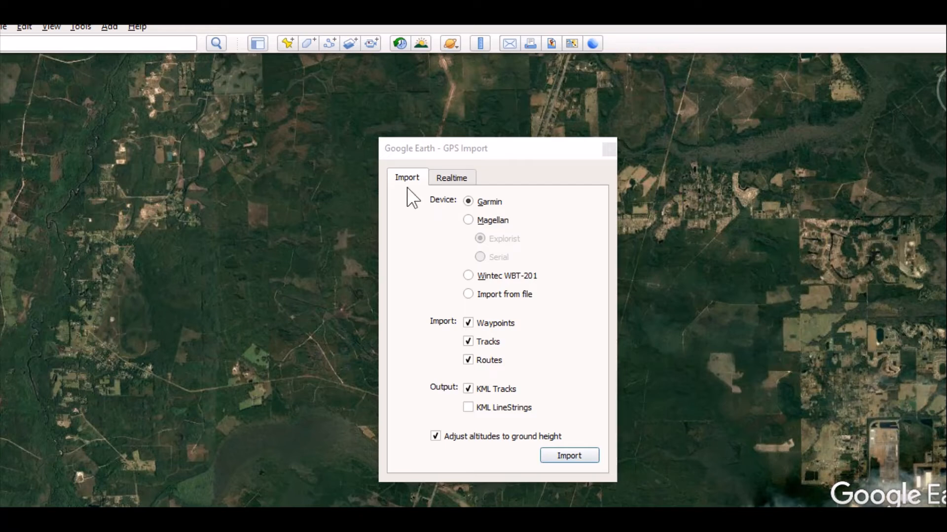
click(451, 178)
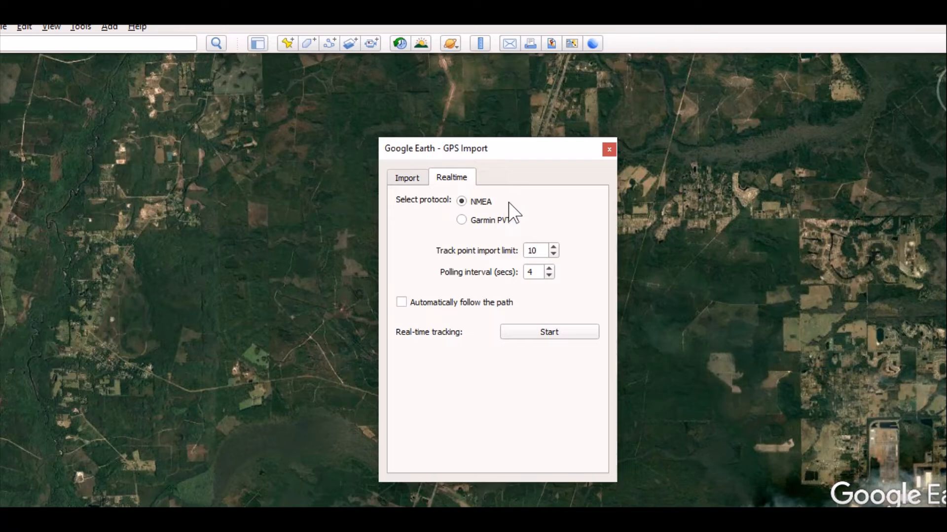
click(462, 221)
click(553, 253)
click(549, 269)
click(402, 302)
click(535, 331)
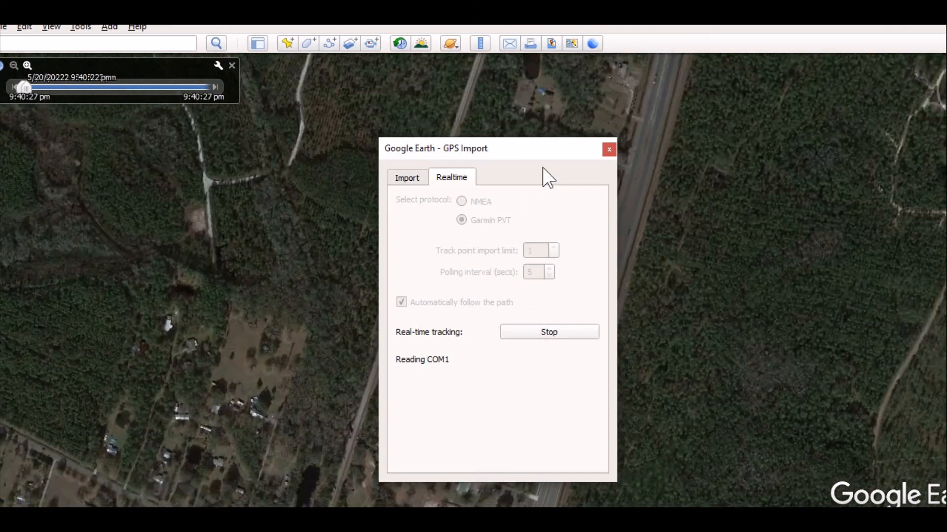
drag(533, 141, 282, 525)
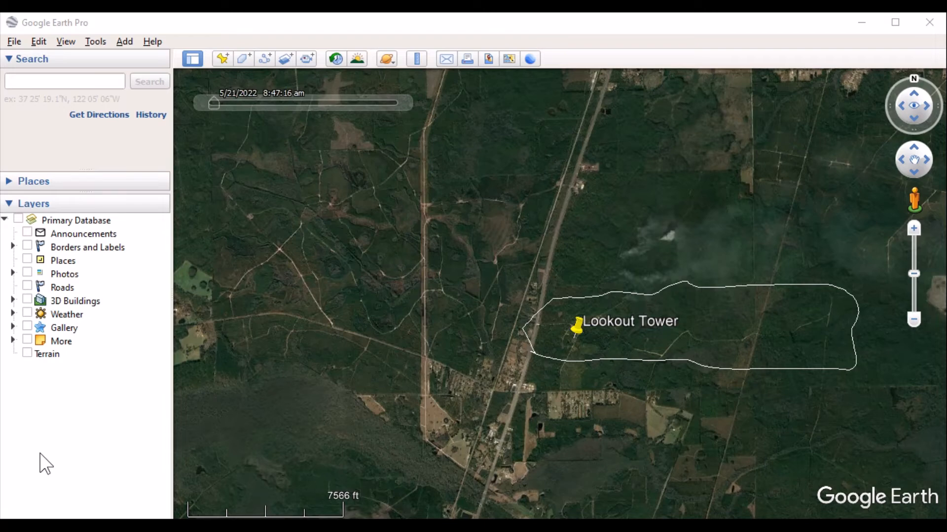
Step: Check what the Weather layer contains and collapse the Layers list
click(13, 315)
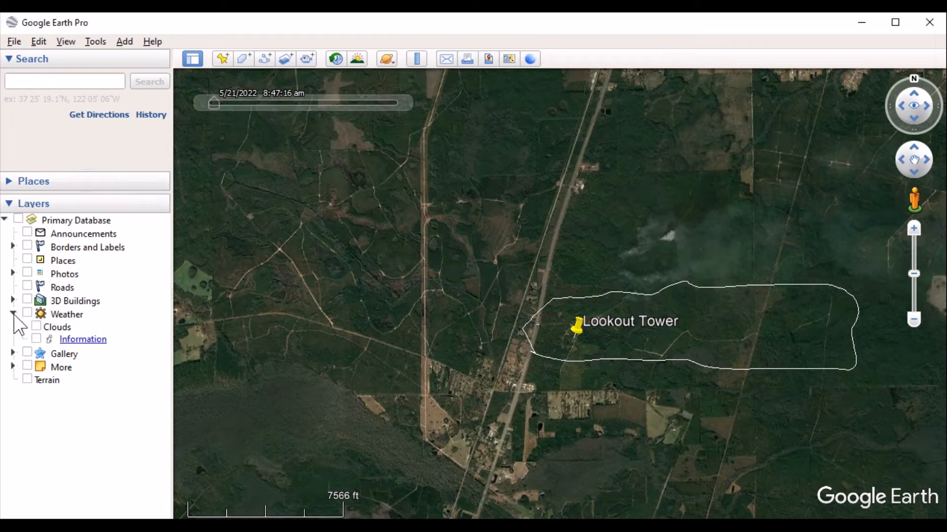
click(14, 315)
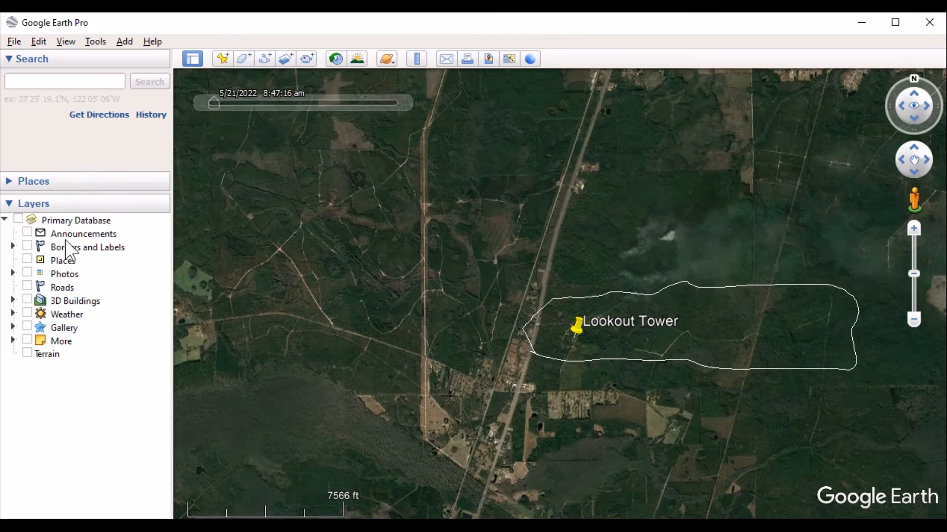
click(9, 205)
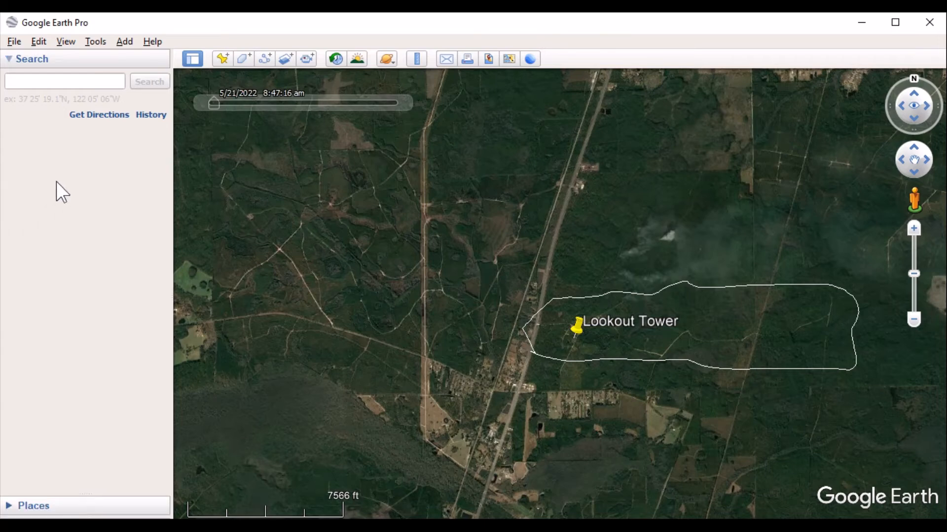
Step: Review the 3D View, Cache and General settings in the Google Earth options and accept them
click(97, 40)
click(149, 165)
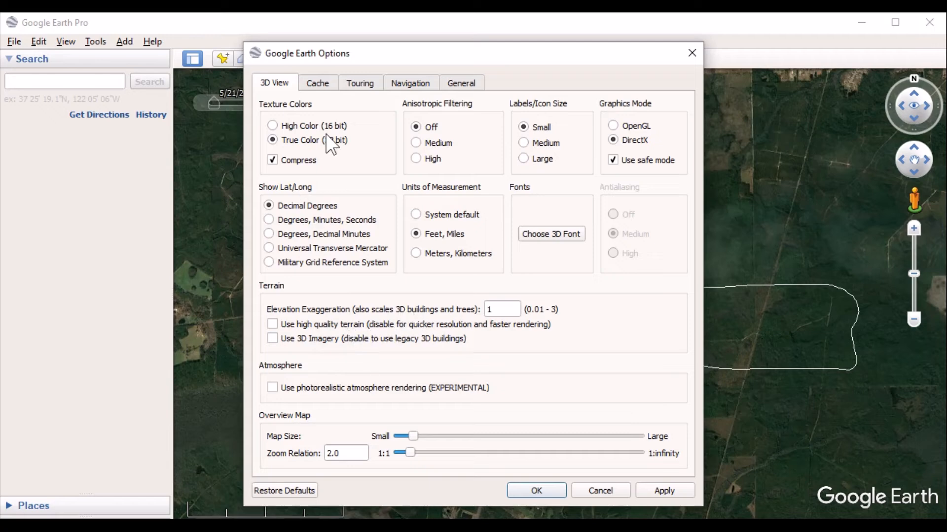
click(318, 84)
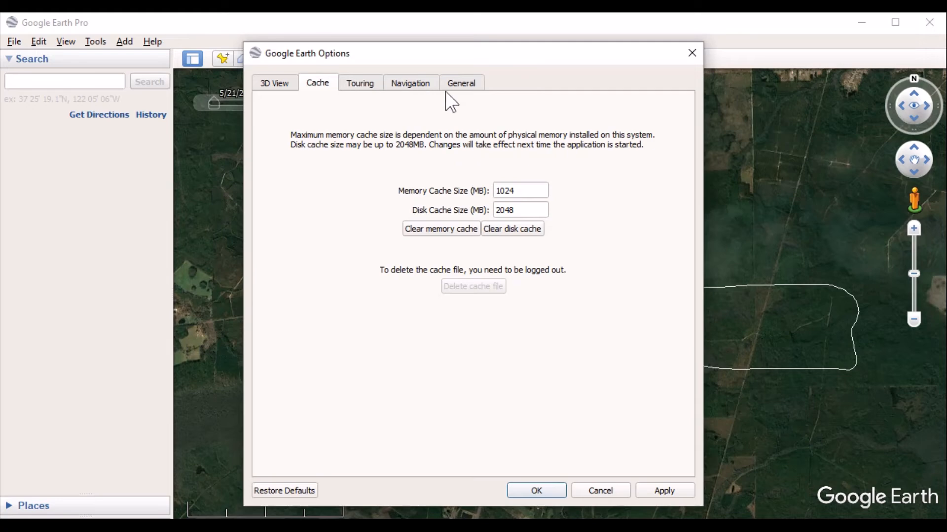
click(458, 83)
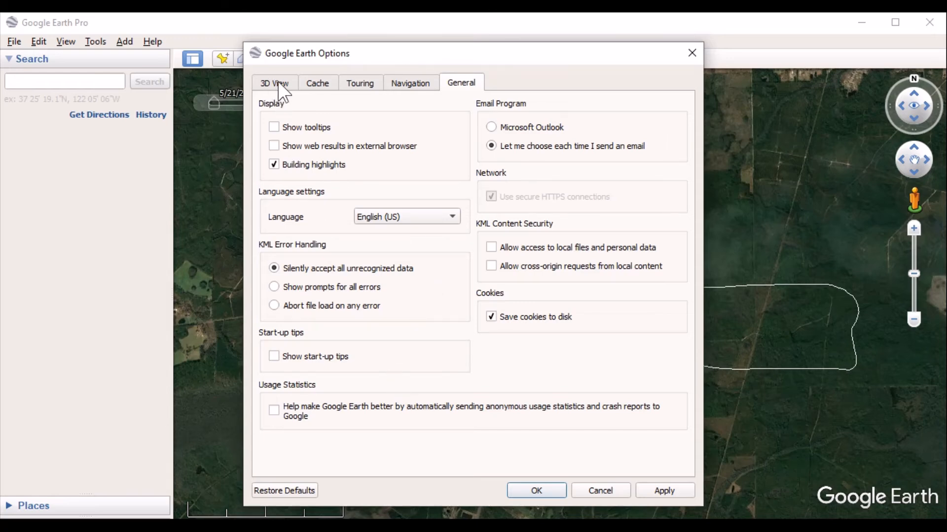
click(526, 491)
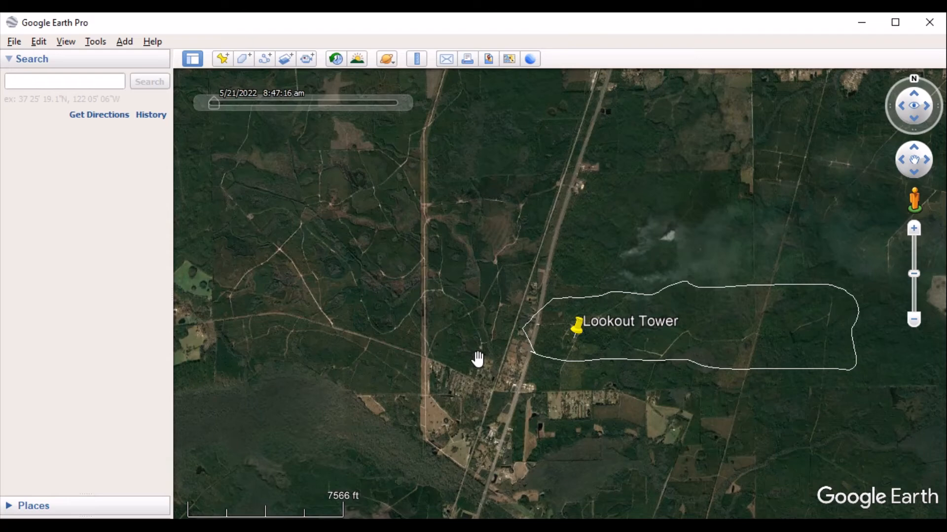
Step: Enlarge the map around the perimeter west of the Lookout Tower and hide the sidebar
click(914, 228)
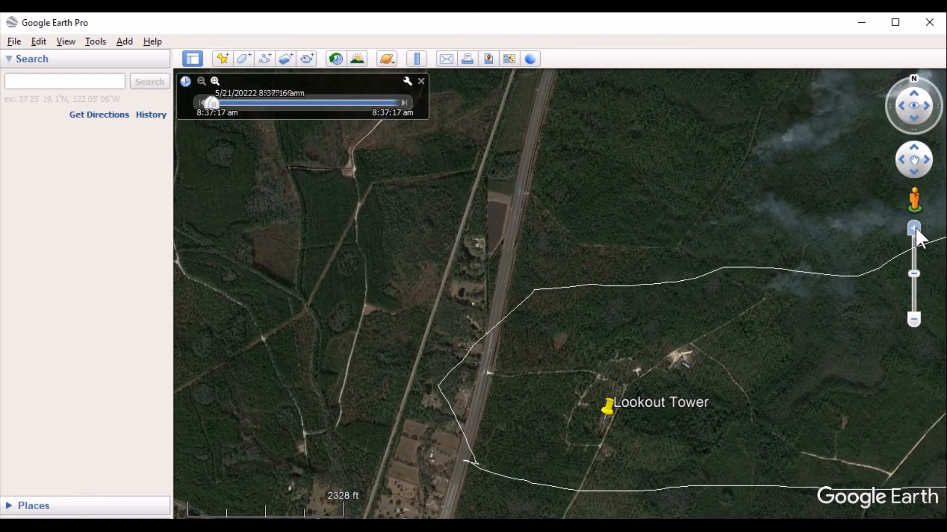
click(915, 227)
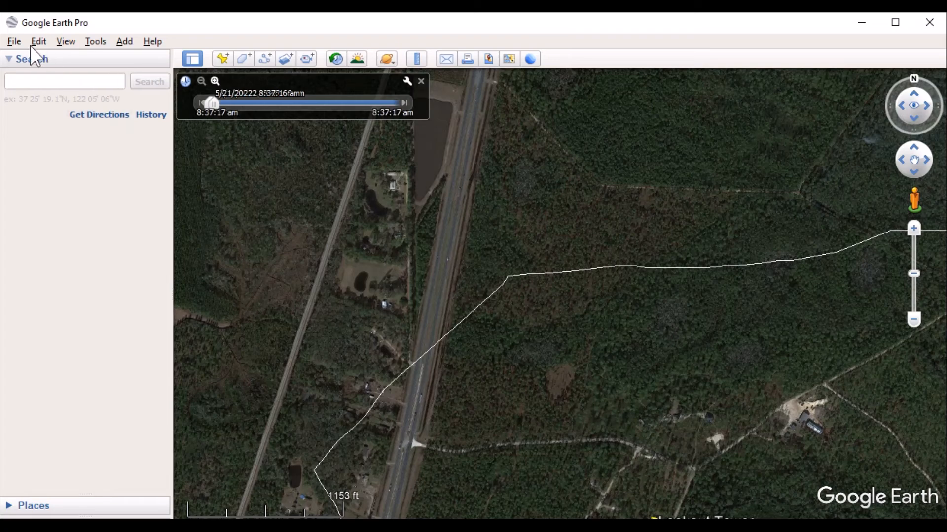
click(61, 43)
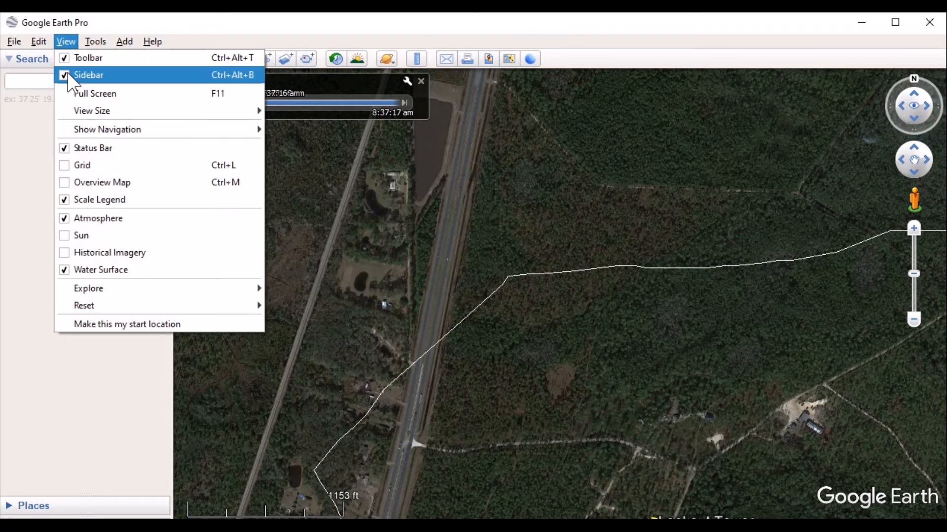
click(83, 75)
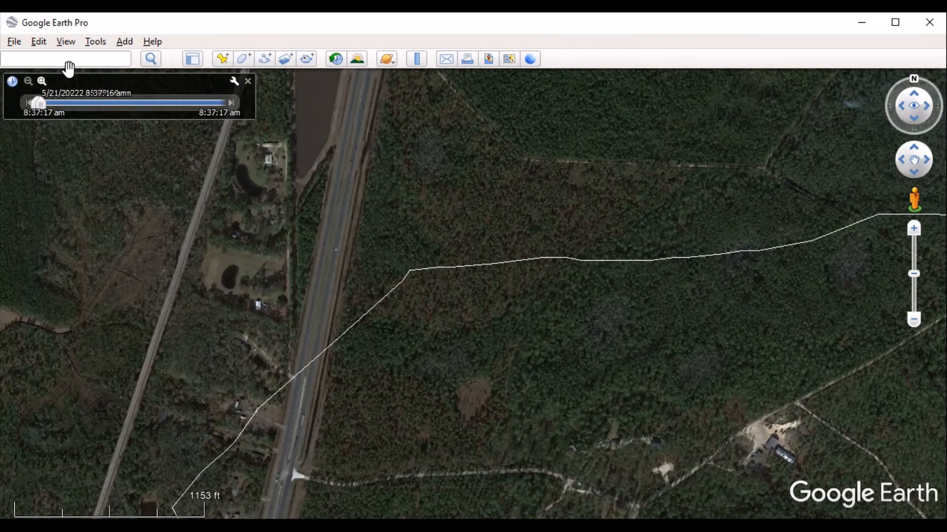
Step: Start real-time GPS tracking with the existing Garmin PVT settings and move the GPS Import window clear of the Position marker
click(98, 43)
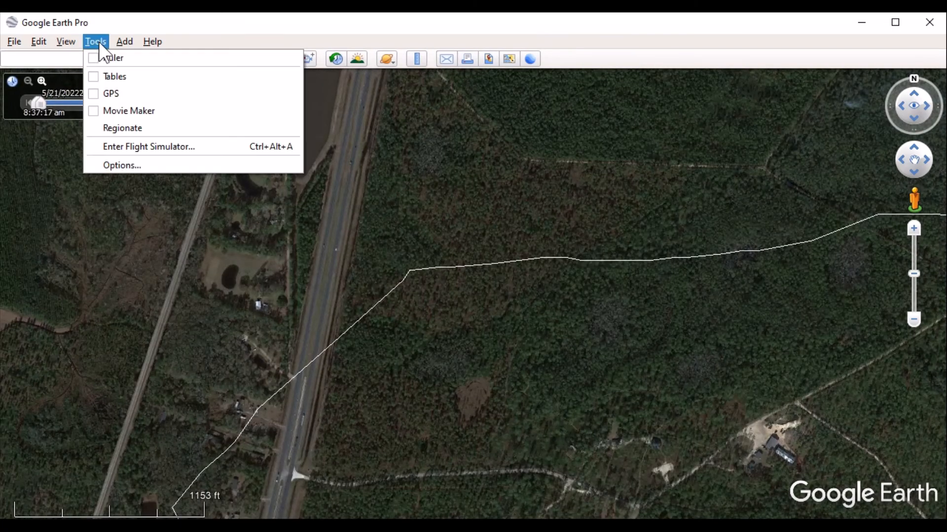
click(175, 93)
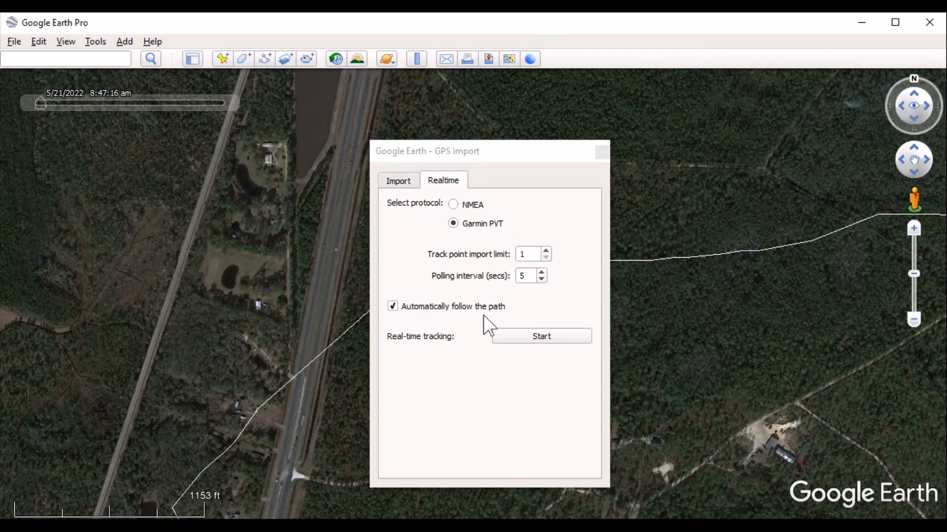
click(538, 338)
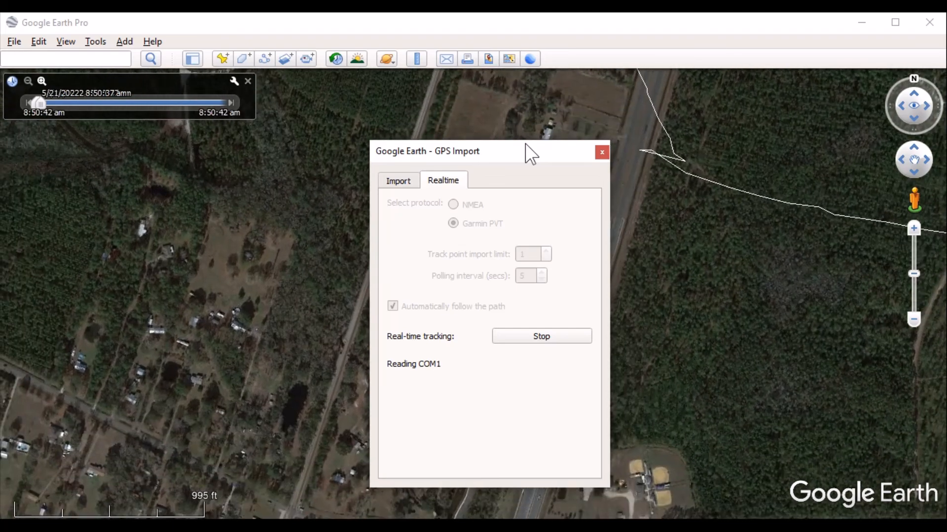
drag(525, 143, 498, 201)
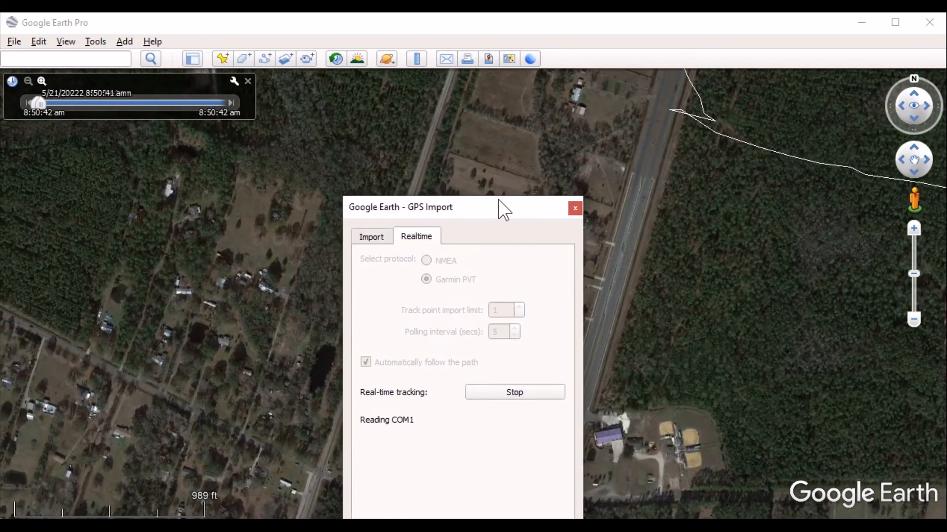
mouse_move(498, 200)
mouse_down()
mouse_move(466, 255)
mouse_move(339, 412)
mouse_move(406, 165)
mouse_move(327, 122)
mouse_move(348, 116)
mouse_move(332, 117)
mouse_up()
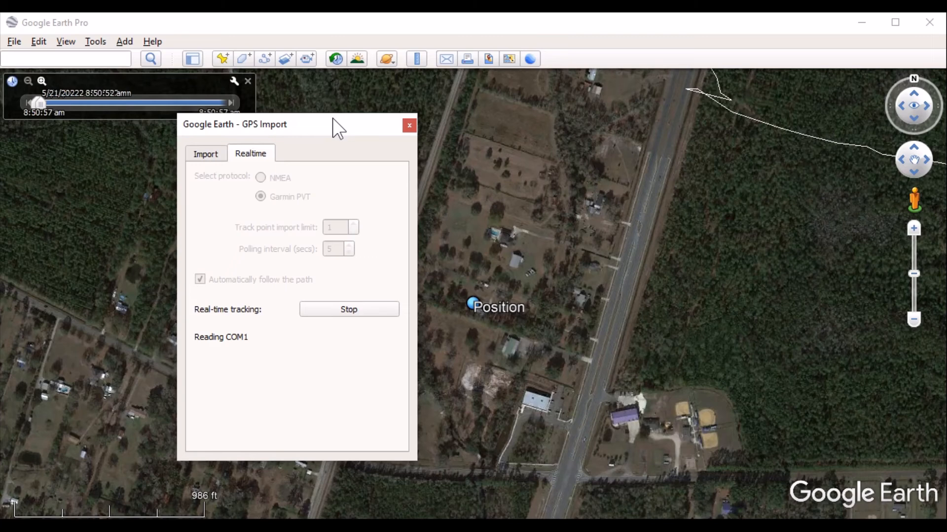
Step: Stop real-time tracking and close the GPS Import window
click(354, 312)
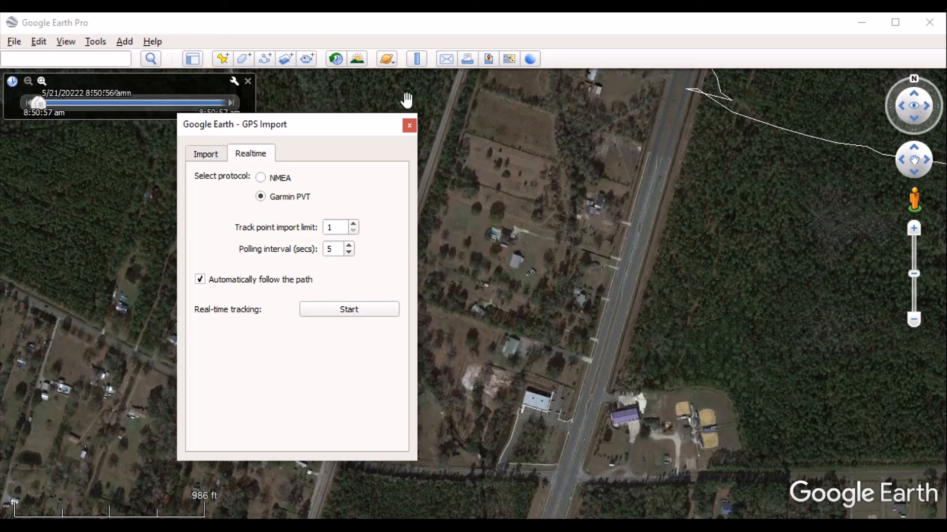
click(409, 127)
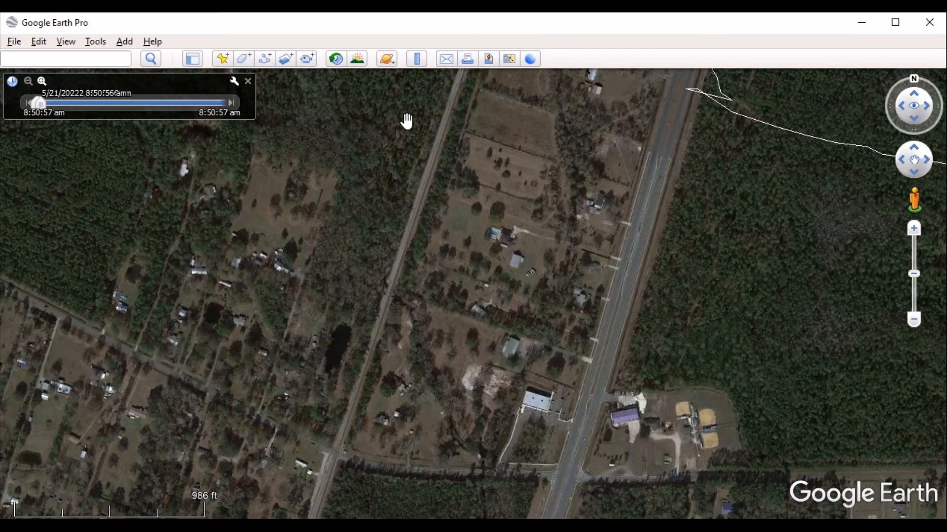
Step: Examine the map imagery along the white perimeter line north and east of the highway, returning to the Lookout Tower
key(Right)
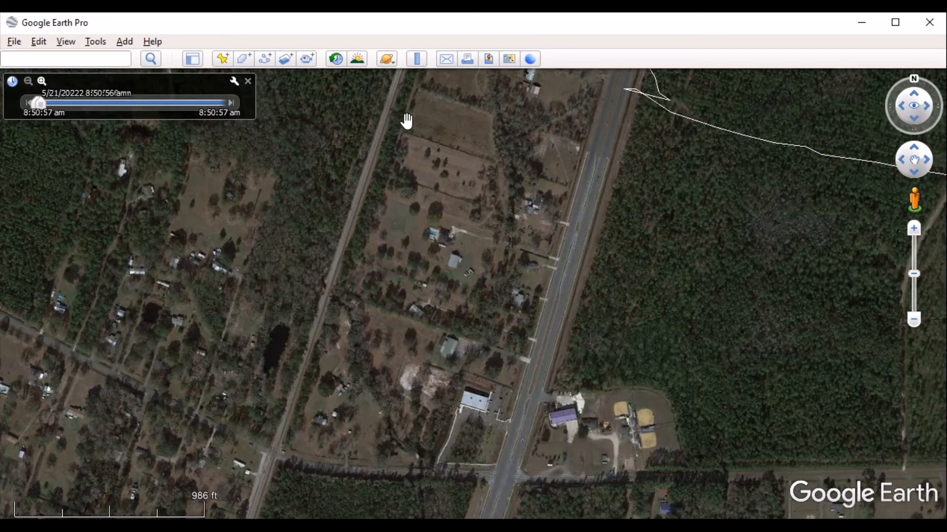
key(Up)
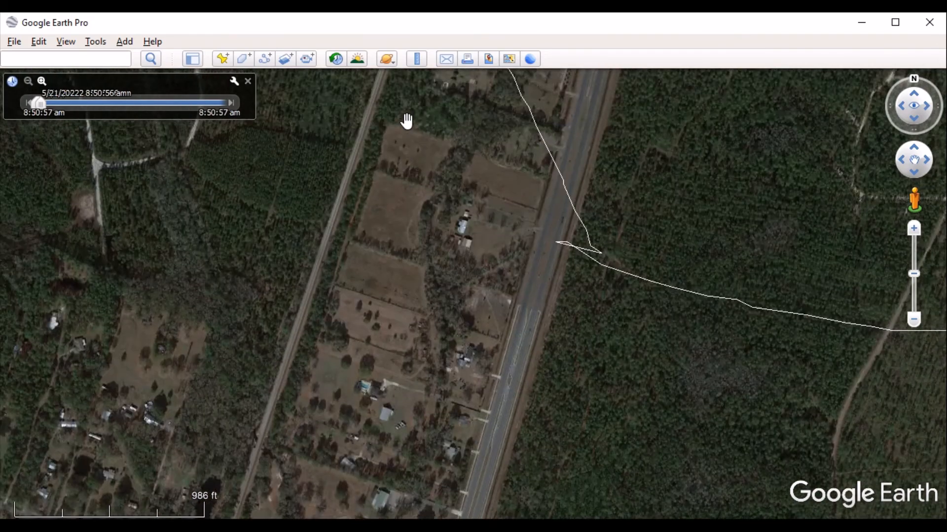
key(Up)
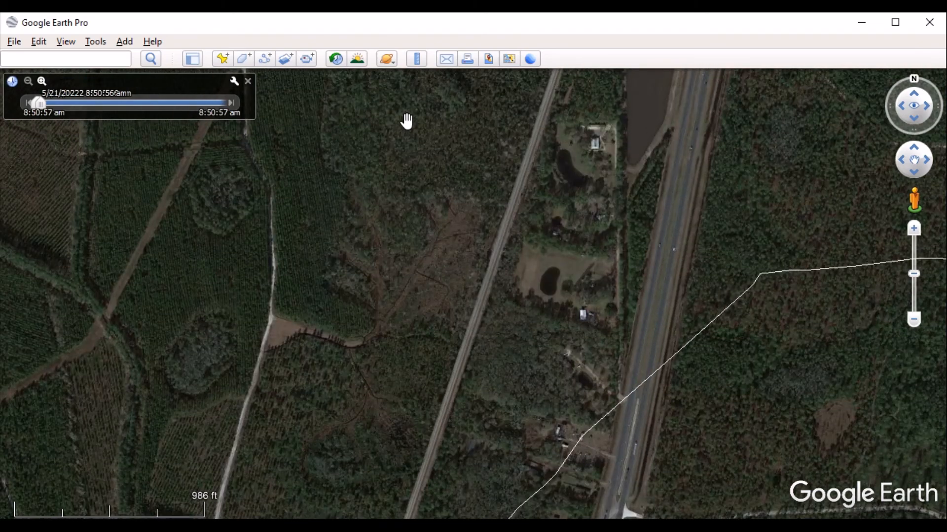
key(Right)
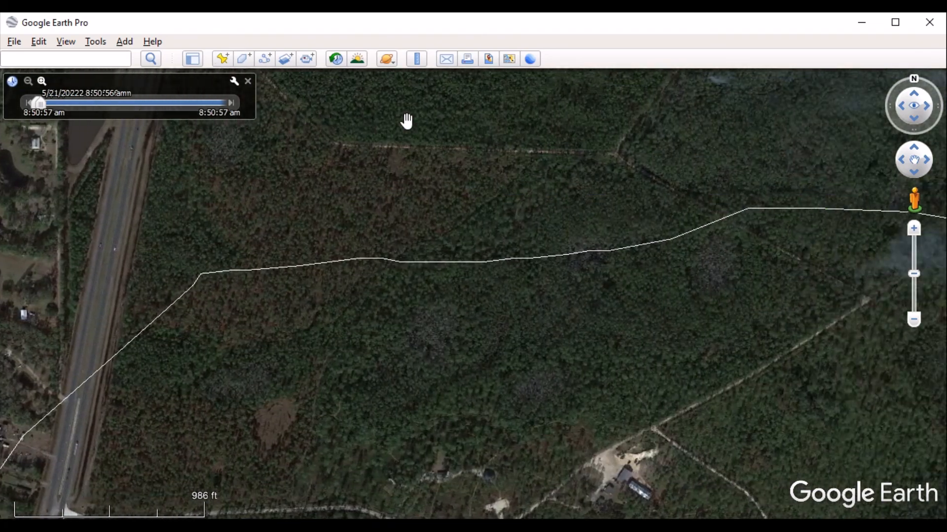
key(Right)
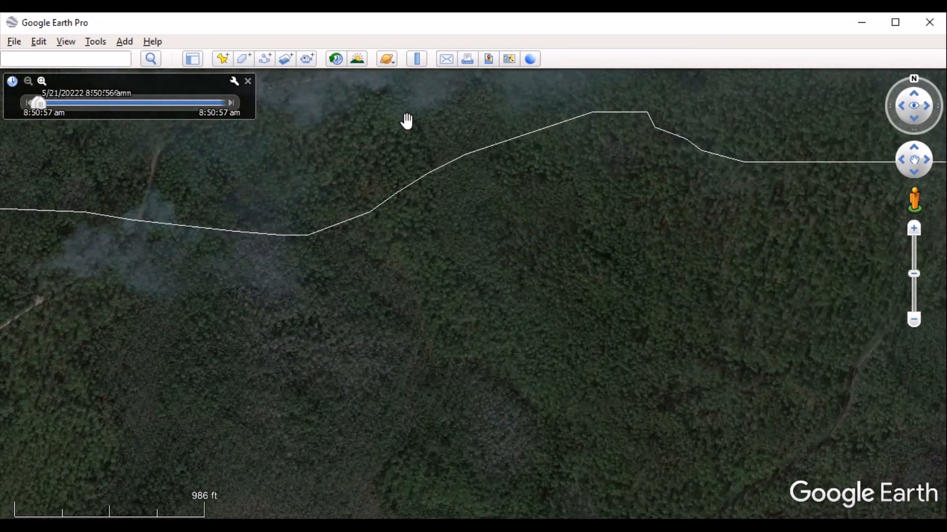
key(Right)
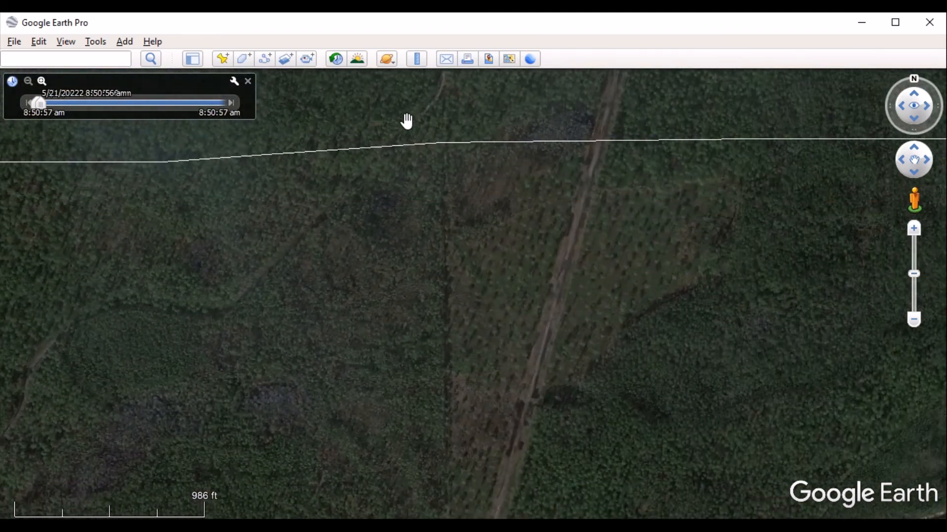
key(Right)
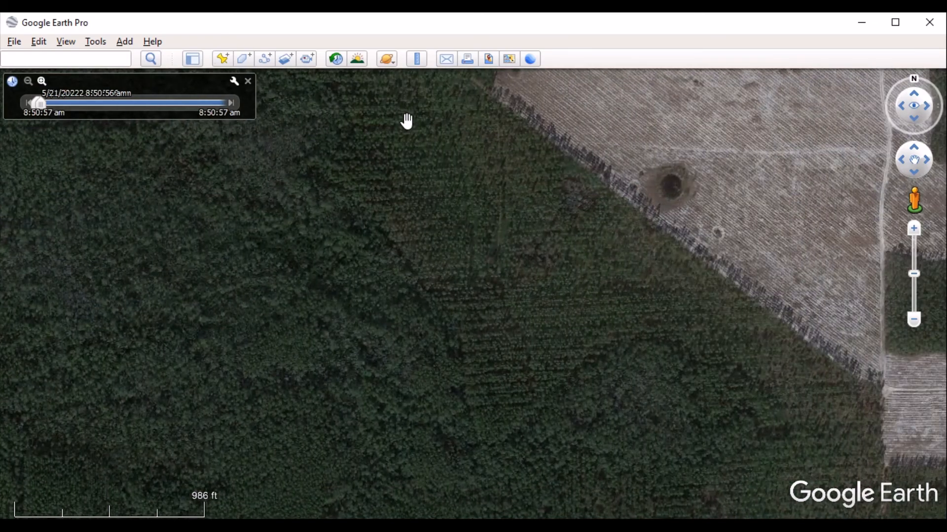
key(Left)
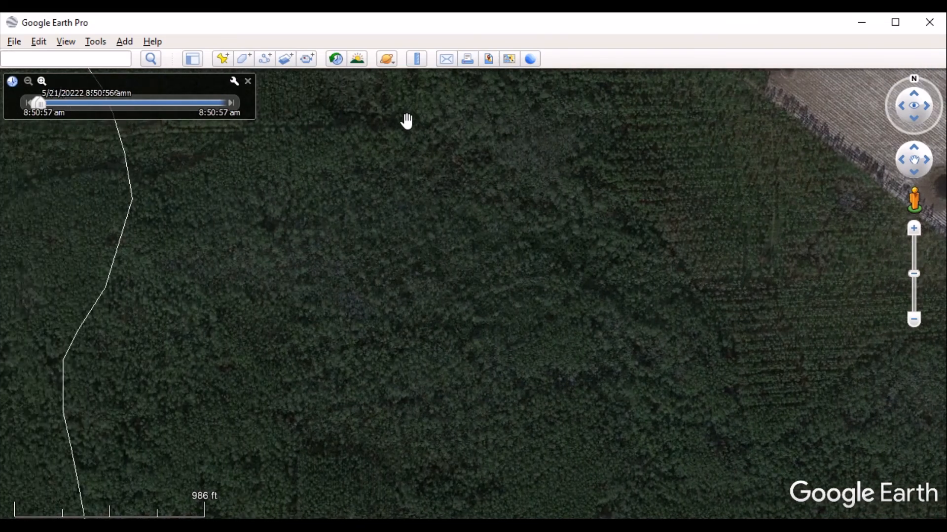
key(Left)
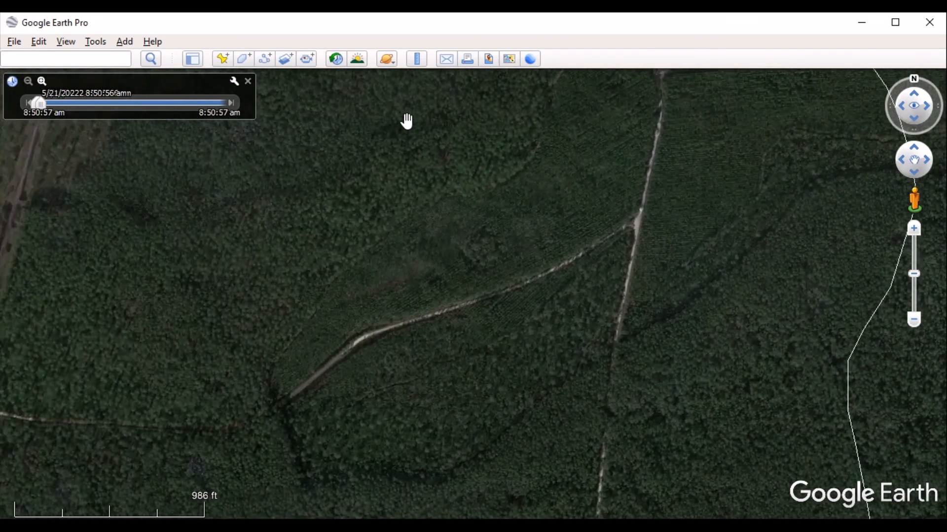
key(Left)
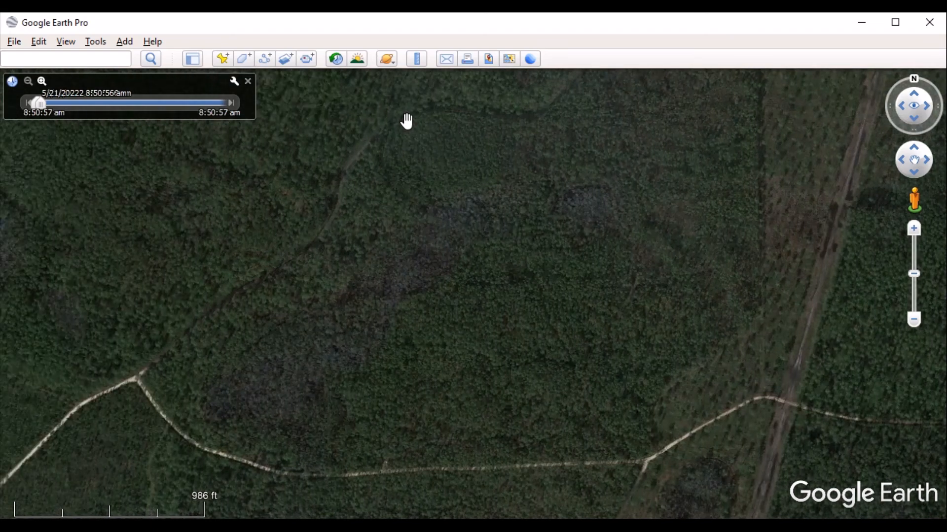
key(Left)
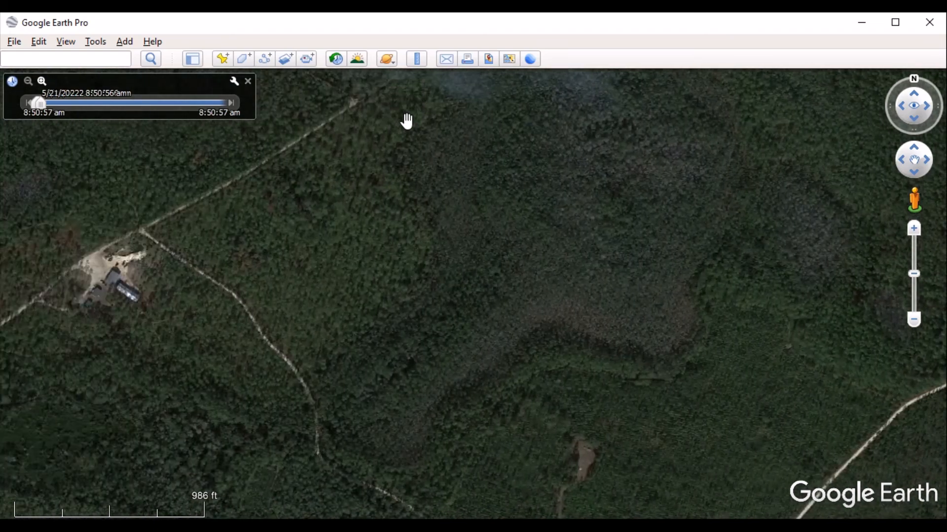
key(Left)
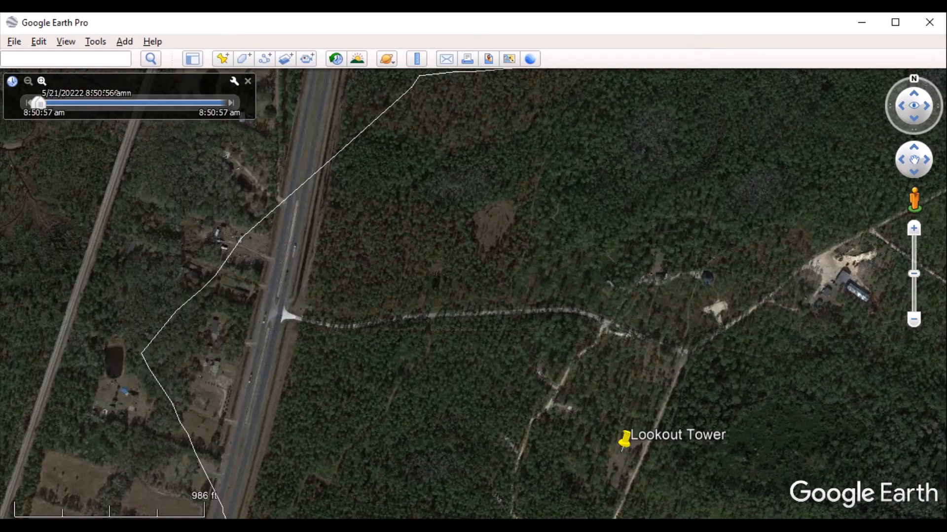
Step: Disconnect the computer from the iPhone hotspot and turn Wi-Fi off
click(912, 530)
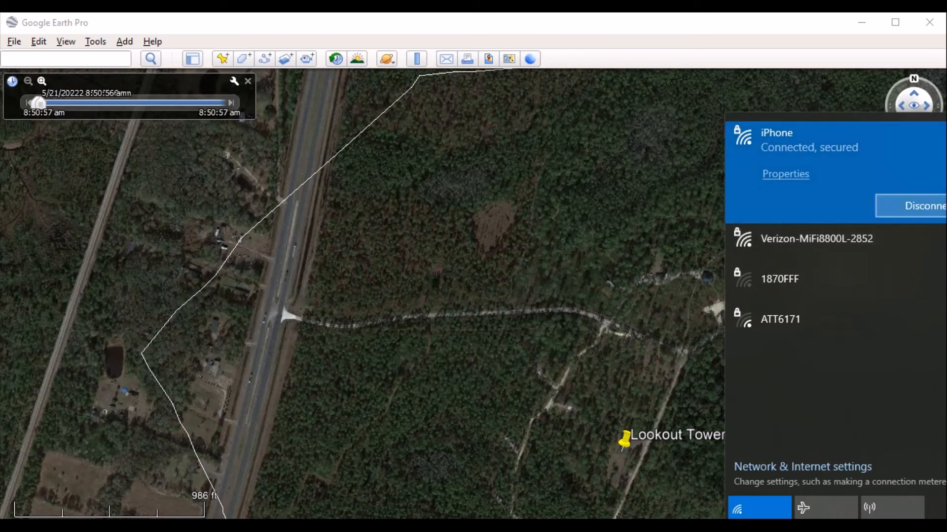
click(909, 206)
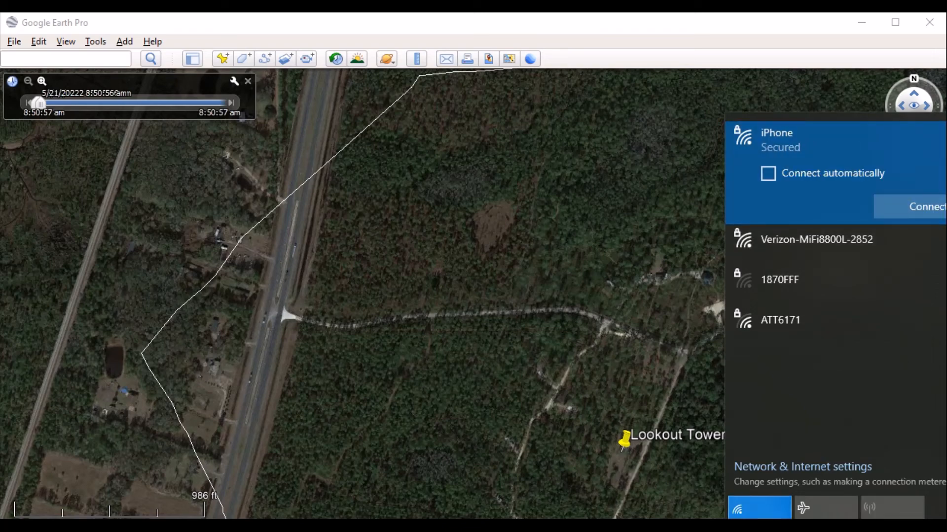
click(759, 508)
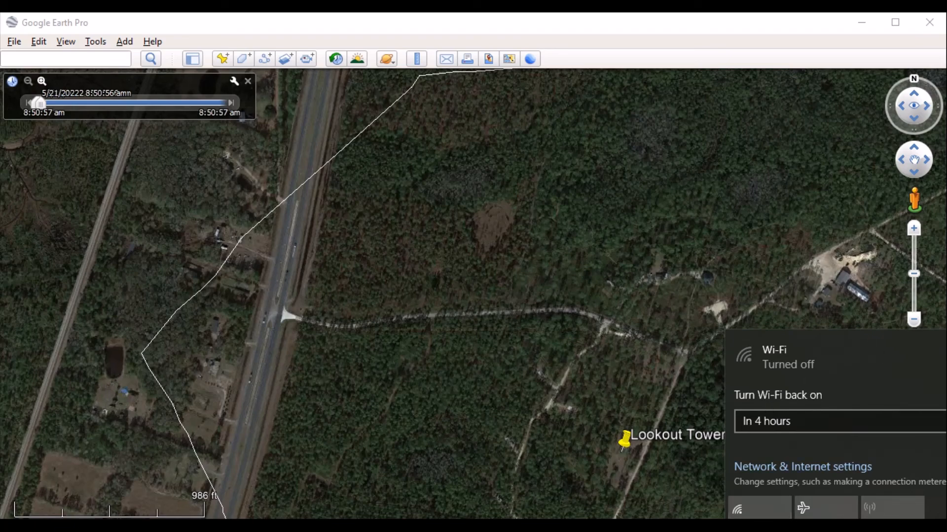
key(Escape)
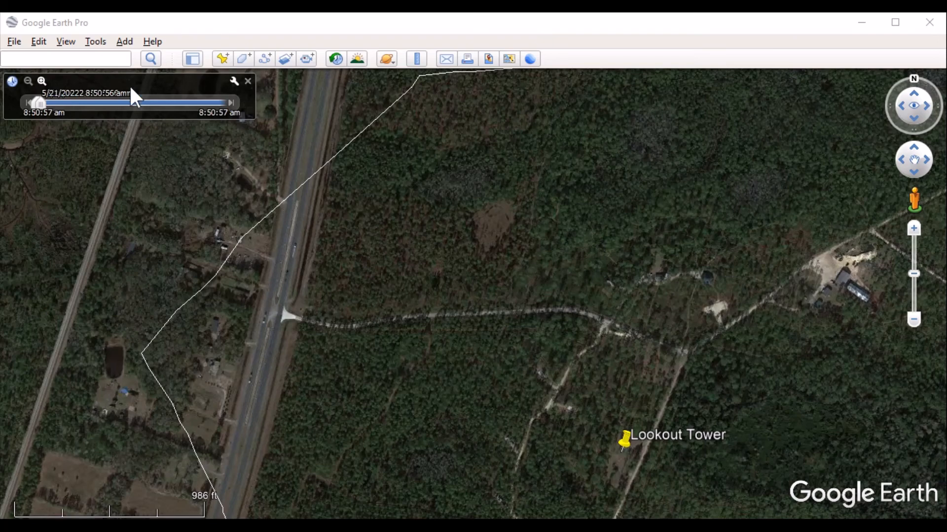
Step: Start offline real-time GPS tracking with the Garmin PVT protocol and move the GPS Import window almost entirely off the map
click(96, 42)
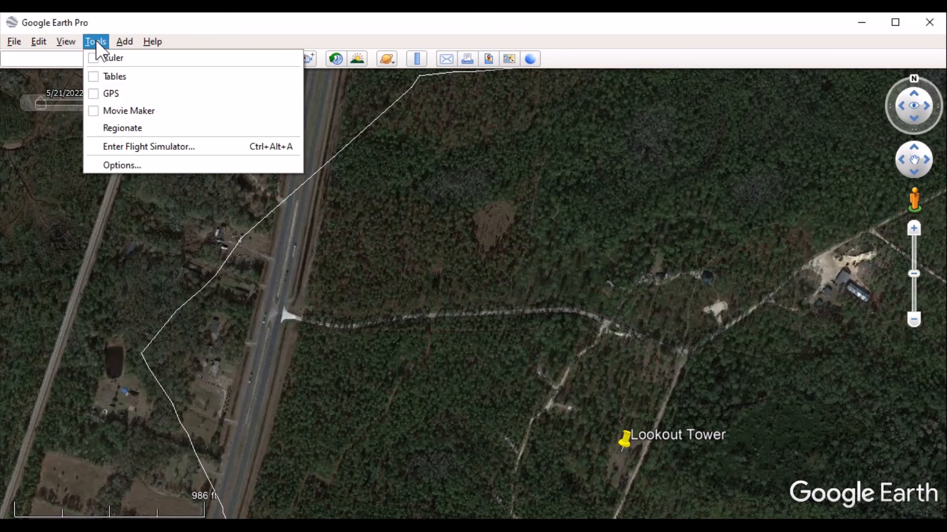
click(125, 92)
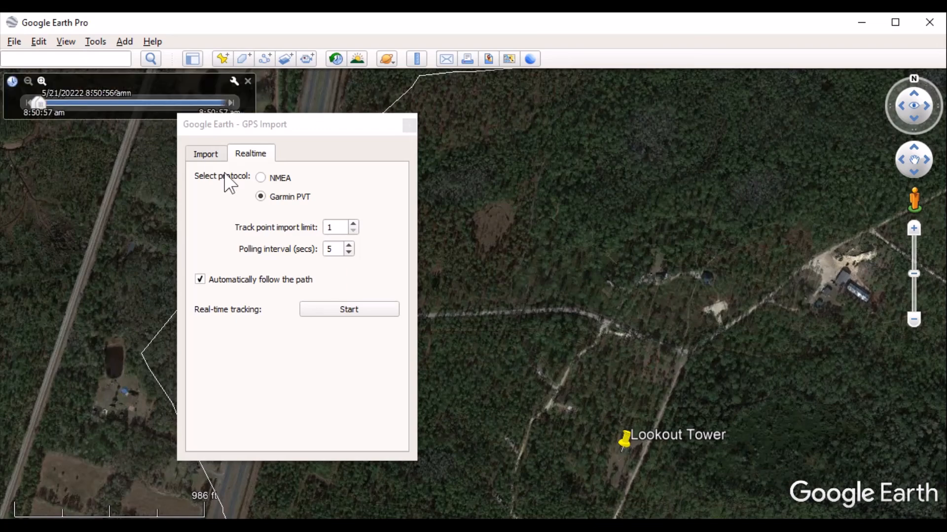
click(360, 310)
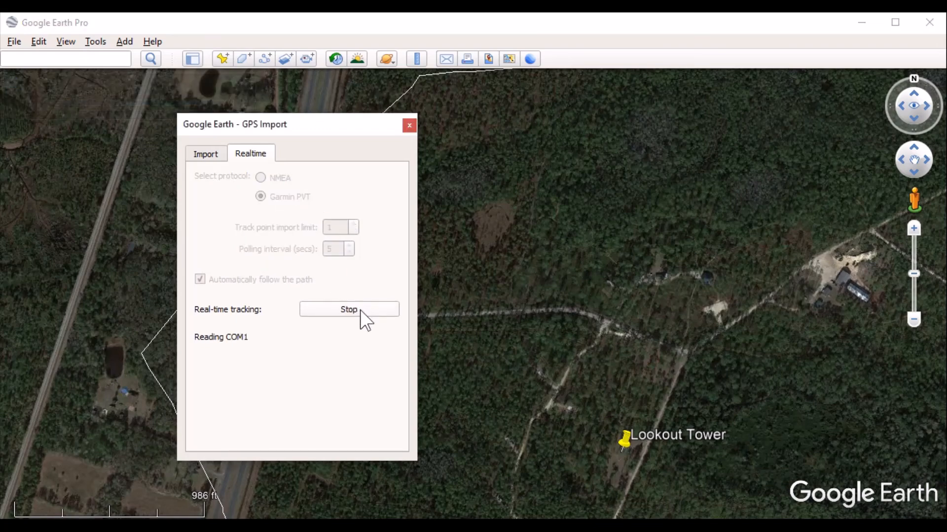
drag(312, 123, 705, 128)
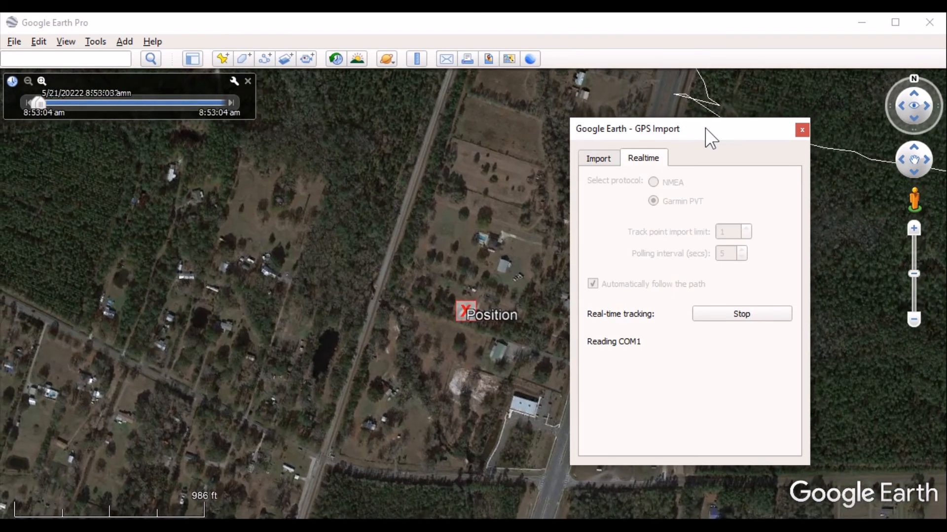
drag(705, 129, 331, 424)
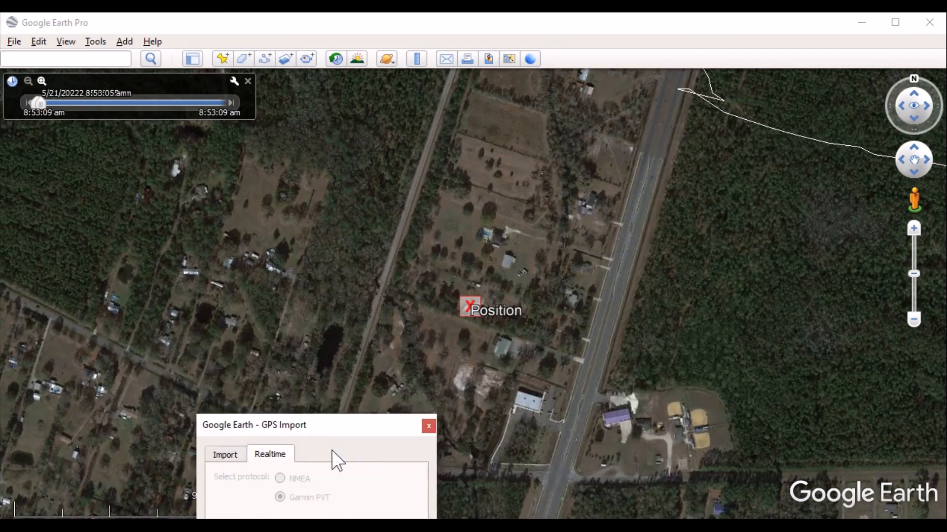
drag(337, 461, 315, 519)
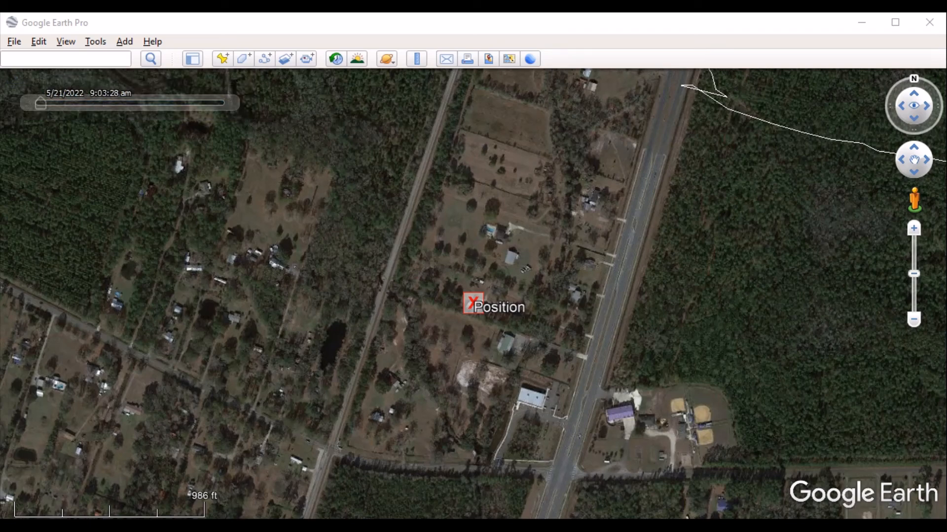
Step: Bring the GPS Import window back onto the map, stop the offline tracking and close the window
drag(259, 515, 225, 166)
click(309, 356)
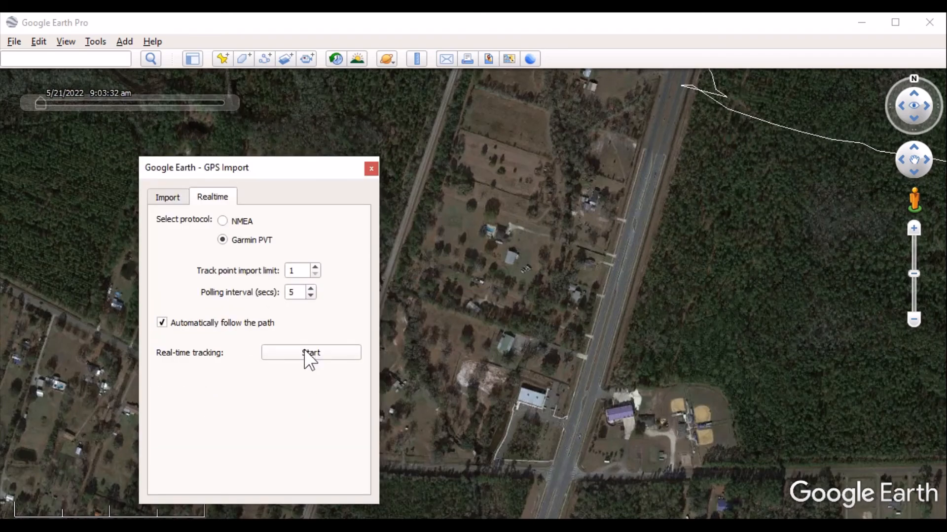
click(374, 166)
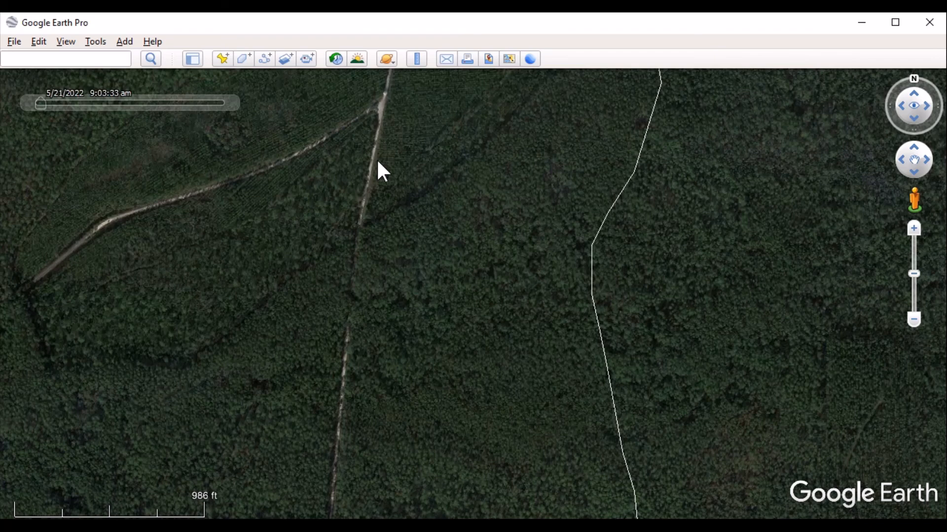
Step: Examine the offline map imagery east of the perimeter, past the edge of the detailed area, and back west to the Lookout Tower
key(Right)
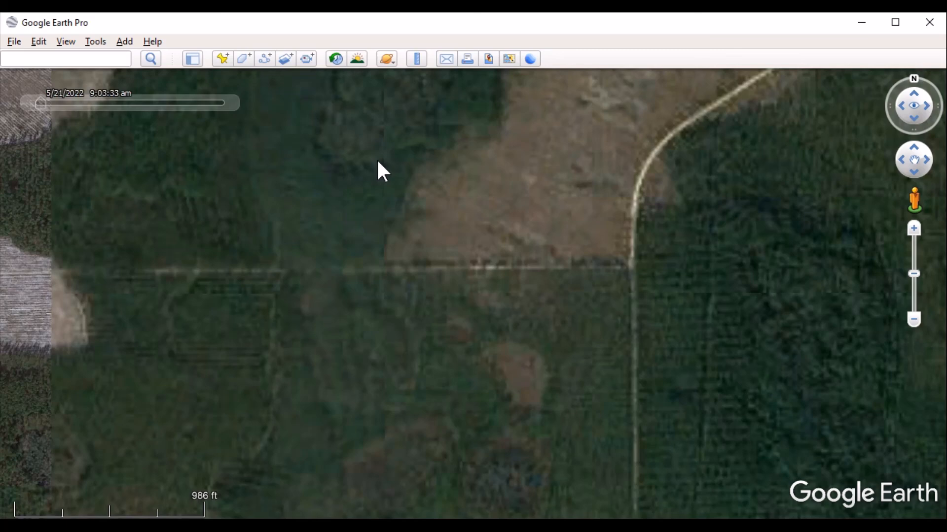
key(Left)
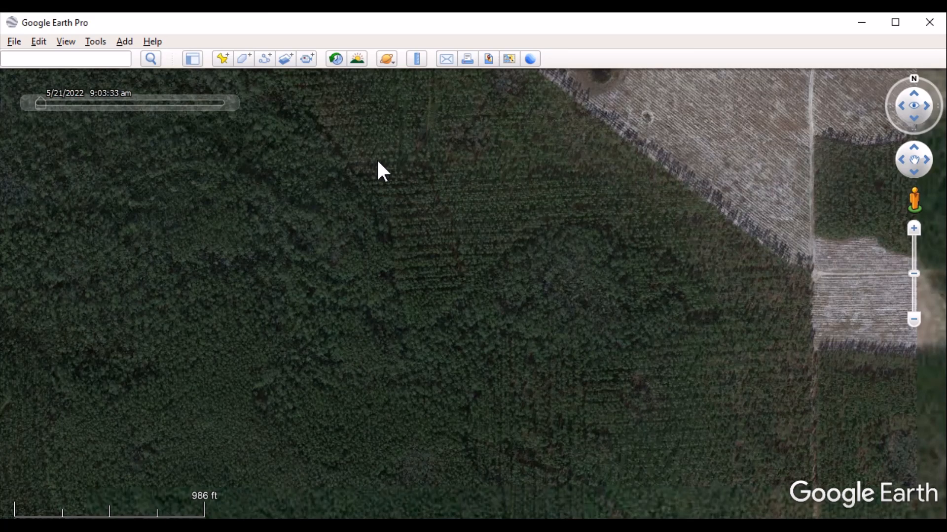
key(Right)
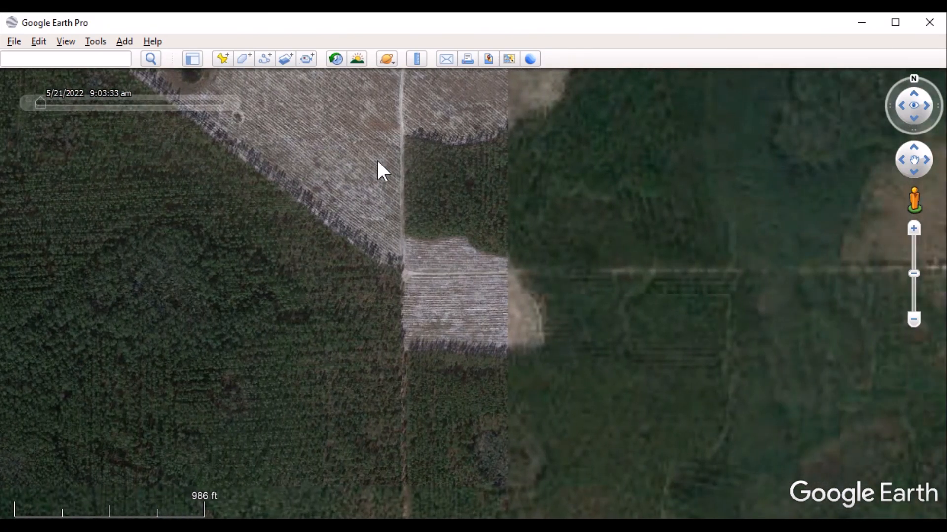
key(Right)
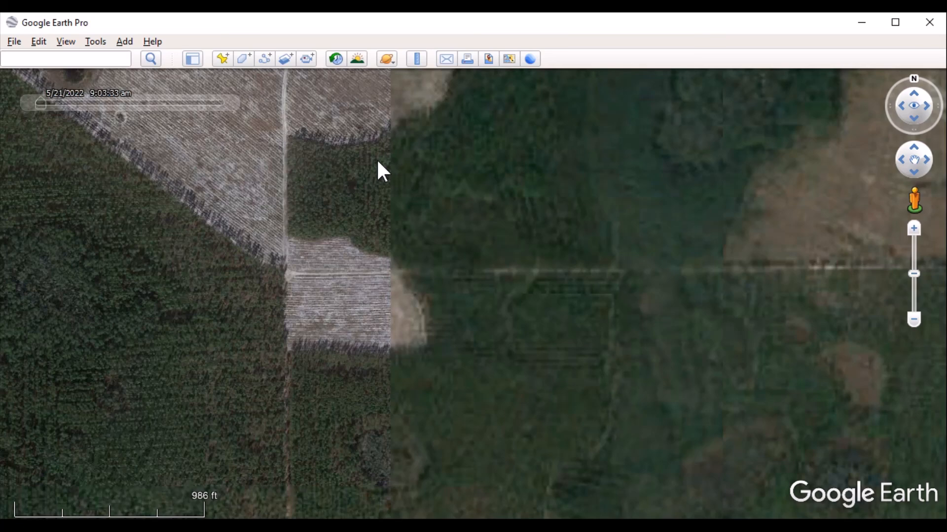
key(Left)
key(Left)
key(Left)
key(Left)
key(Left)
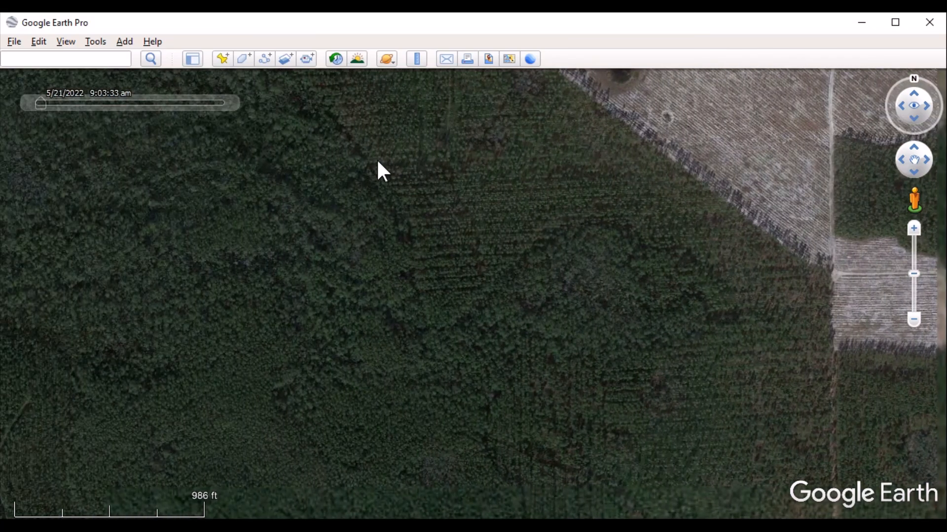
key(Left)
key(Left)
key(Left)
key(Left)
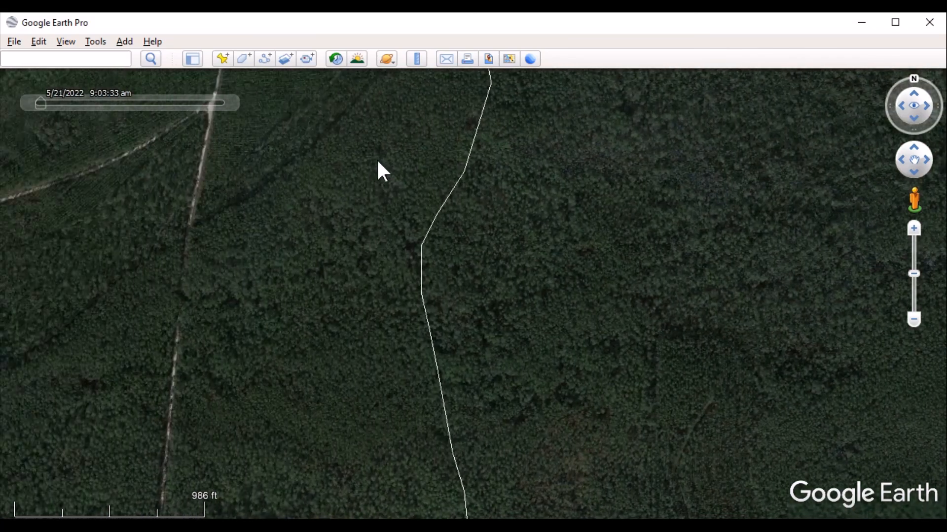
key(Left)
key(Left)
key(Left)
key(Left)
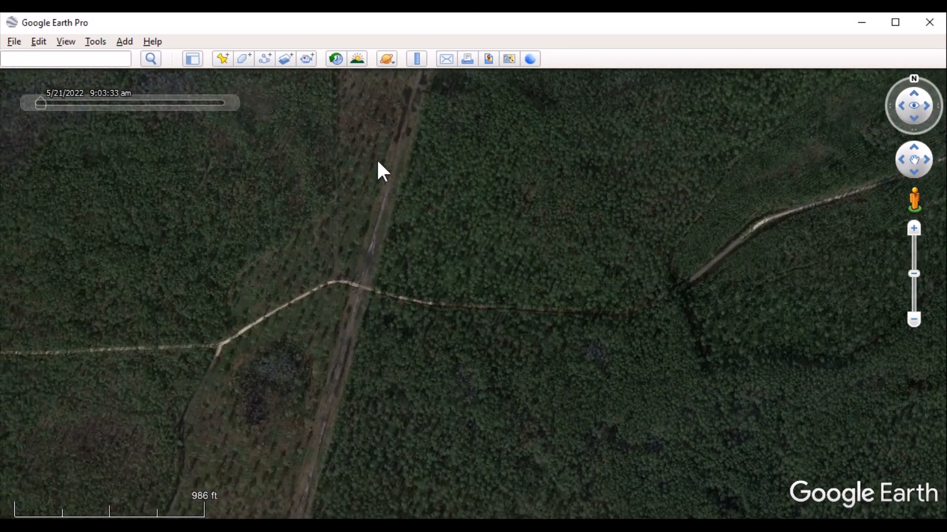
key(Left)
key(Left)
key(Left)
key(Left)
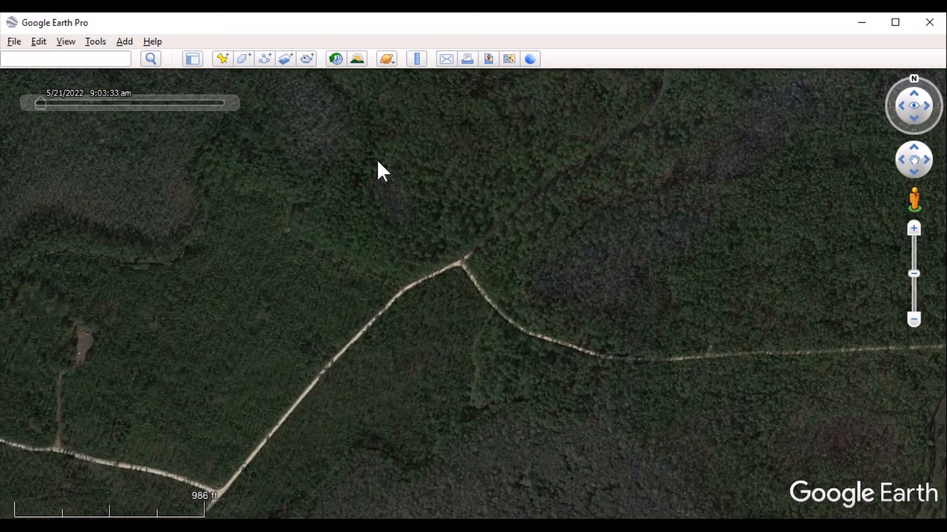
key(Left)
key(Left)
key(Left)
key(Left)
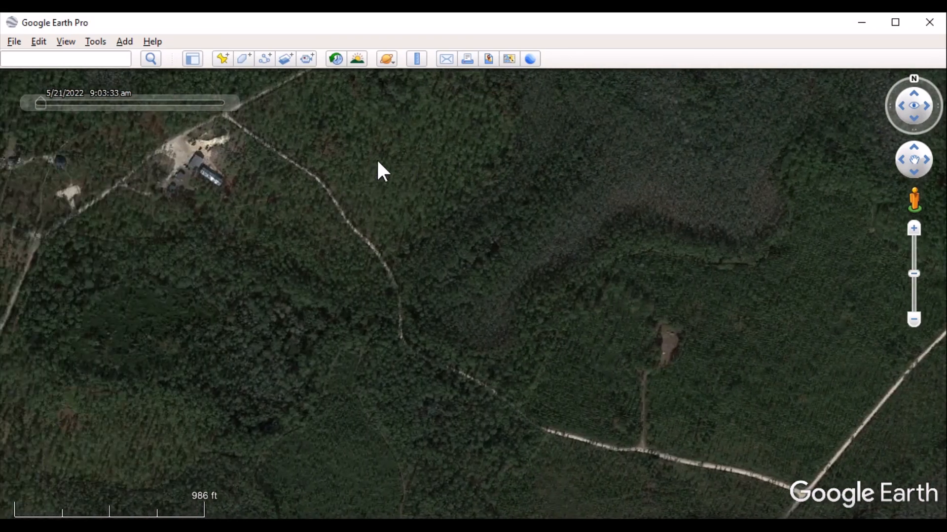
key(Left)
key(Left)
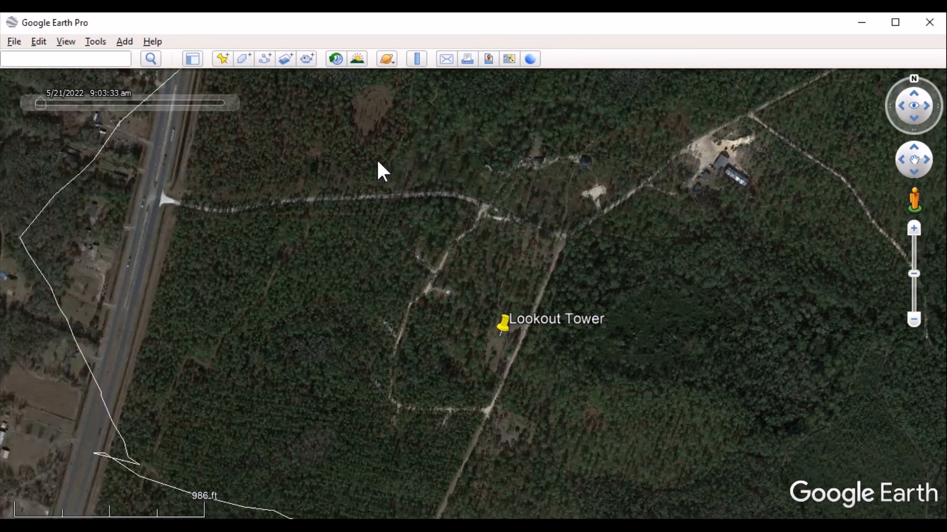